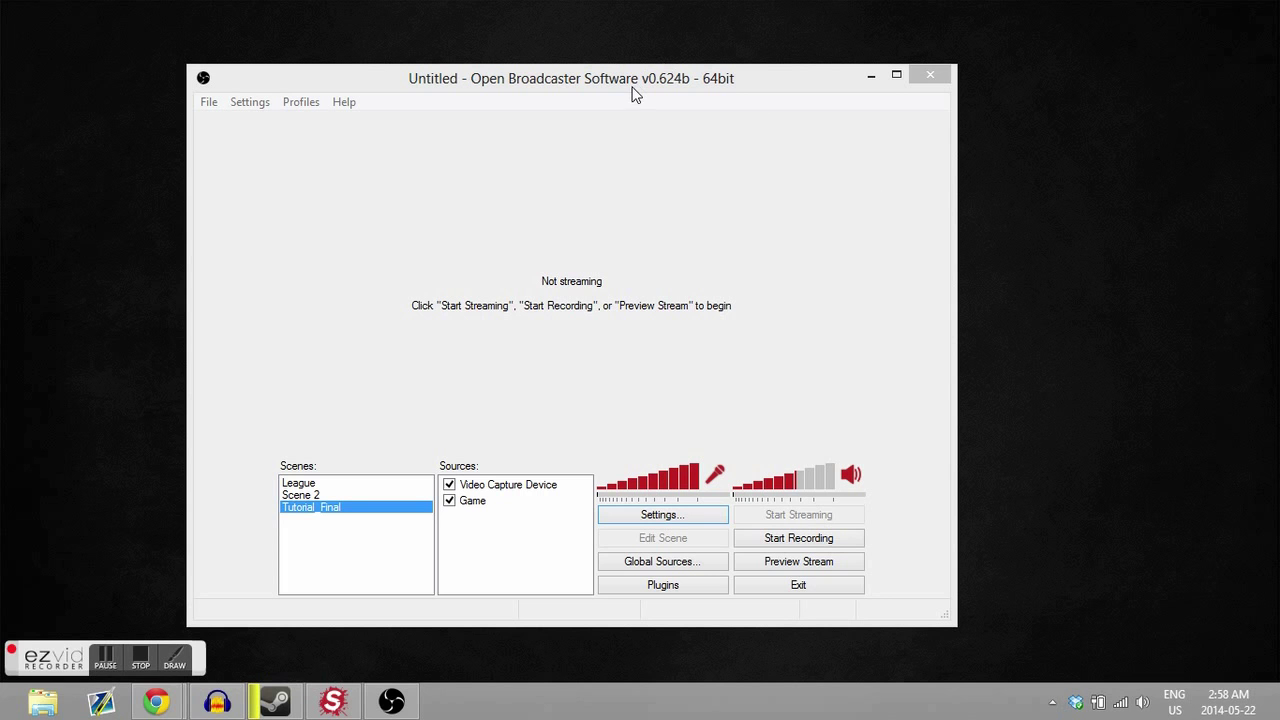
# - Maximize the Chrome window showing obsproject.com so the page fills the screen
pyautogui.moveTo(644, 90); pyautogui.dragTo(722, 78)
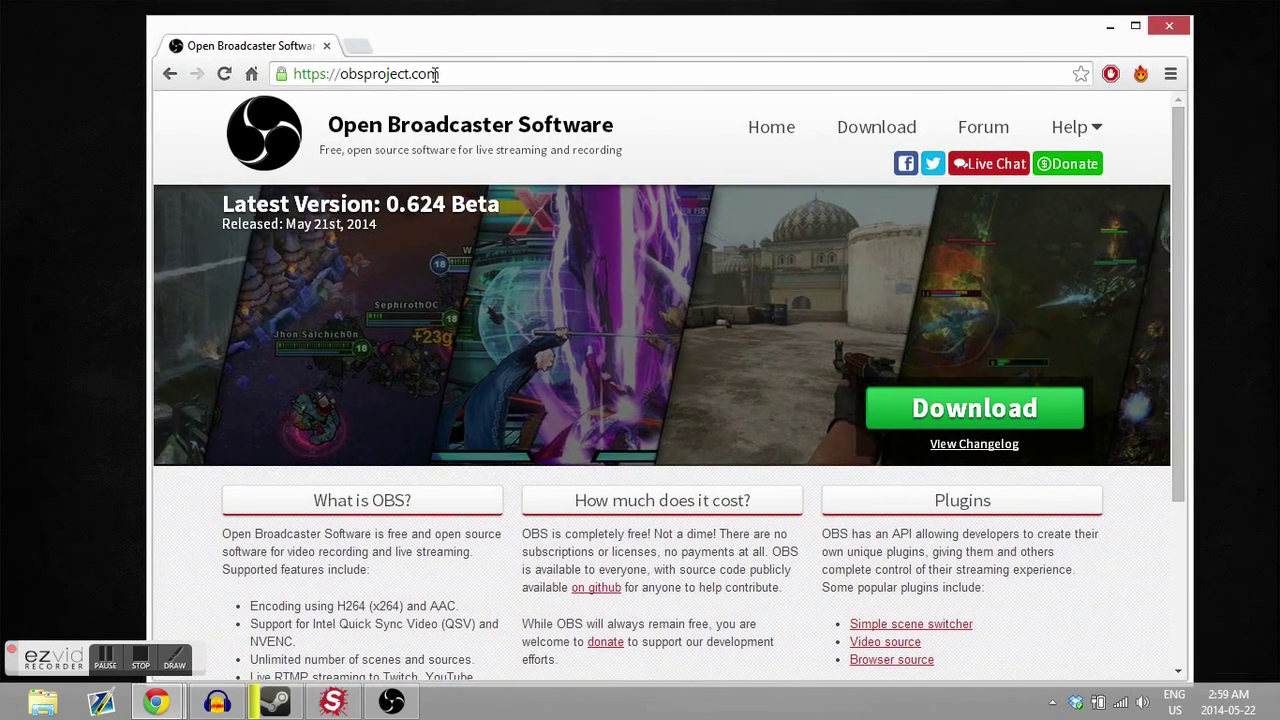
pyautogui.click(1135, 25)
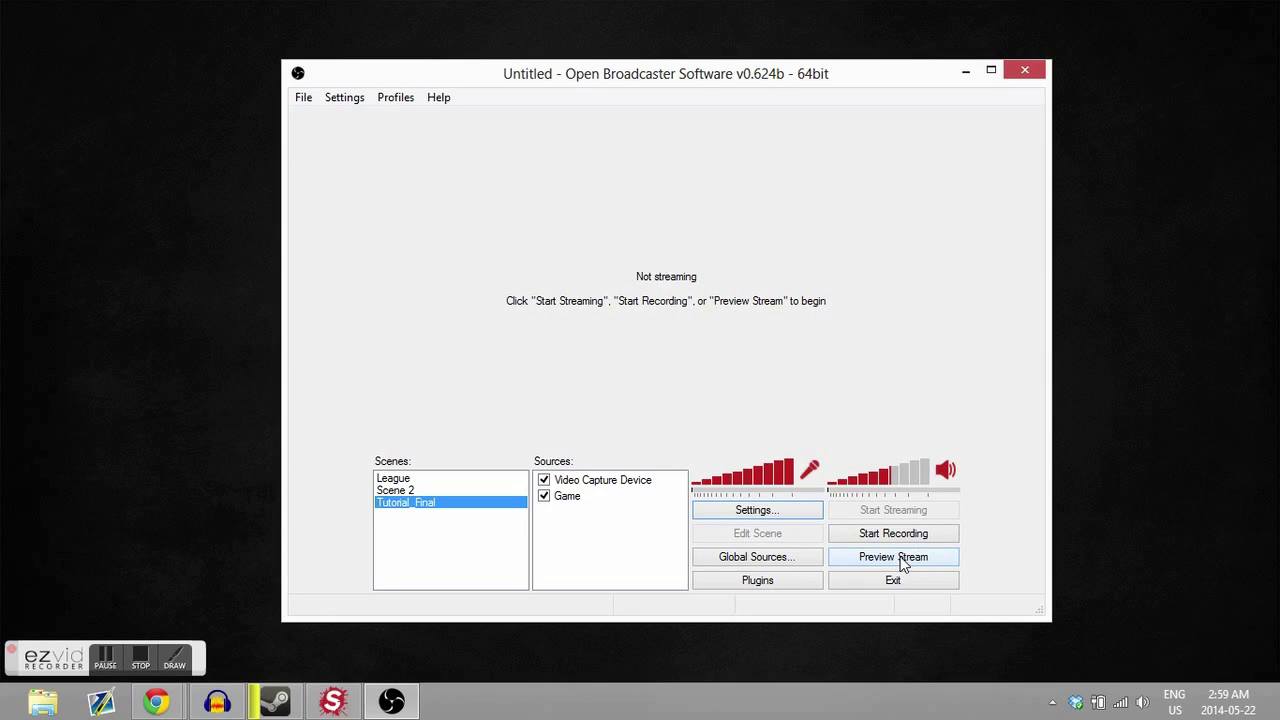
# - Start the scene preview, then bring up the Scenes list context menu
pyautogui.click(900, 560)
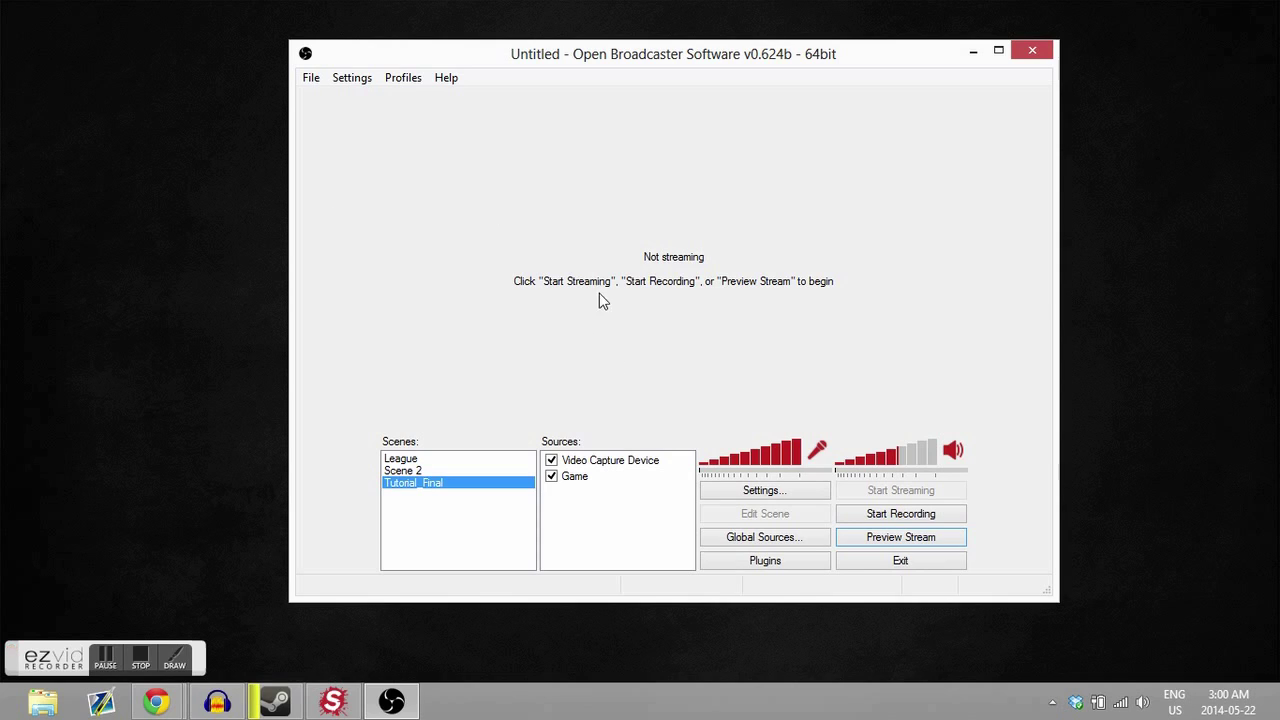
pyautogui.rightClick(462, 528)
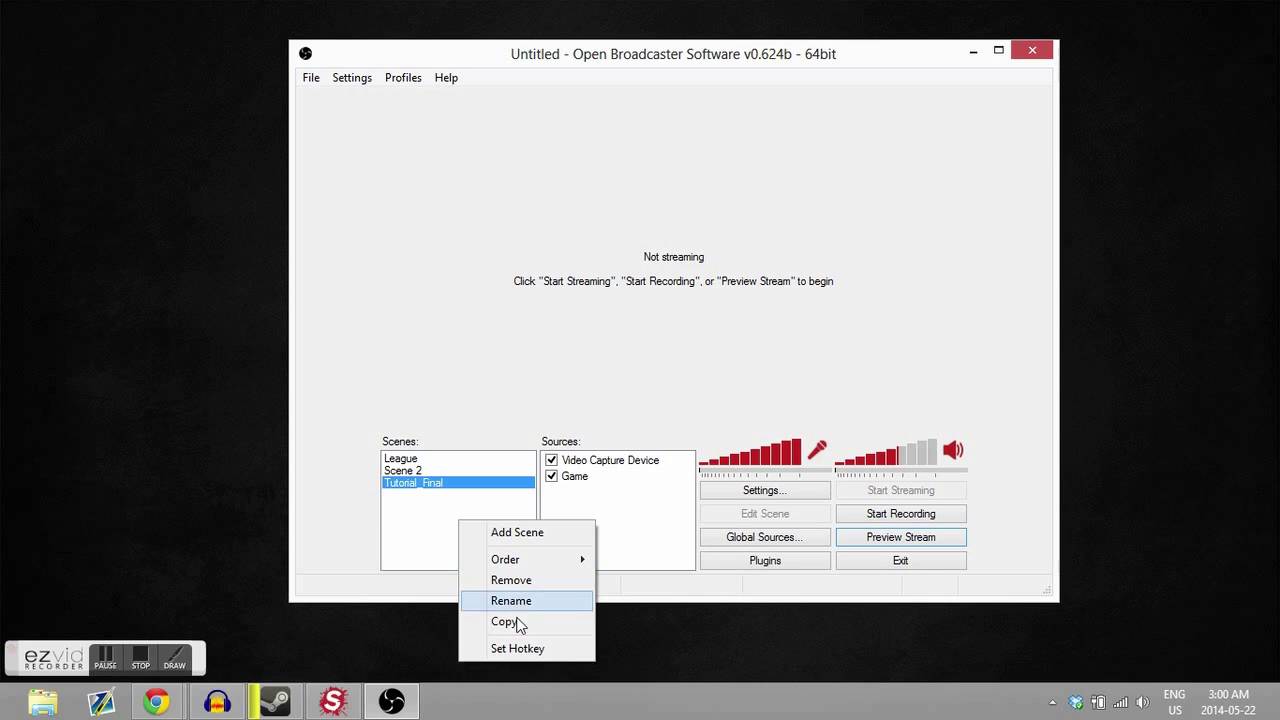
# - Create an empty scene named 'Tutorial' through Add Scene
pyautogui.click(531, 535)
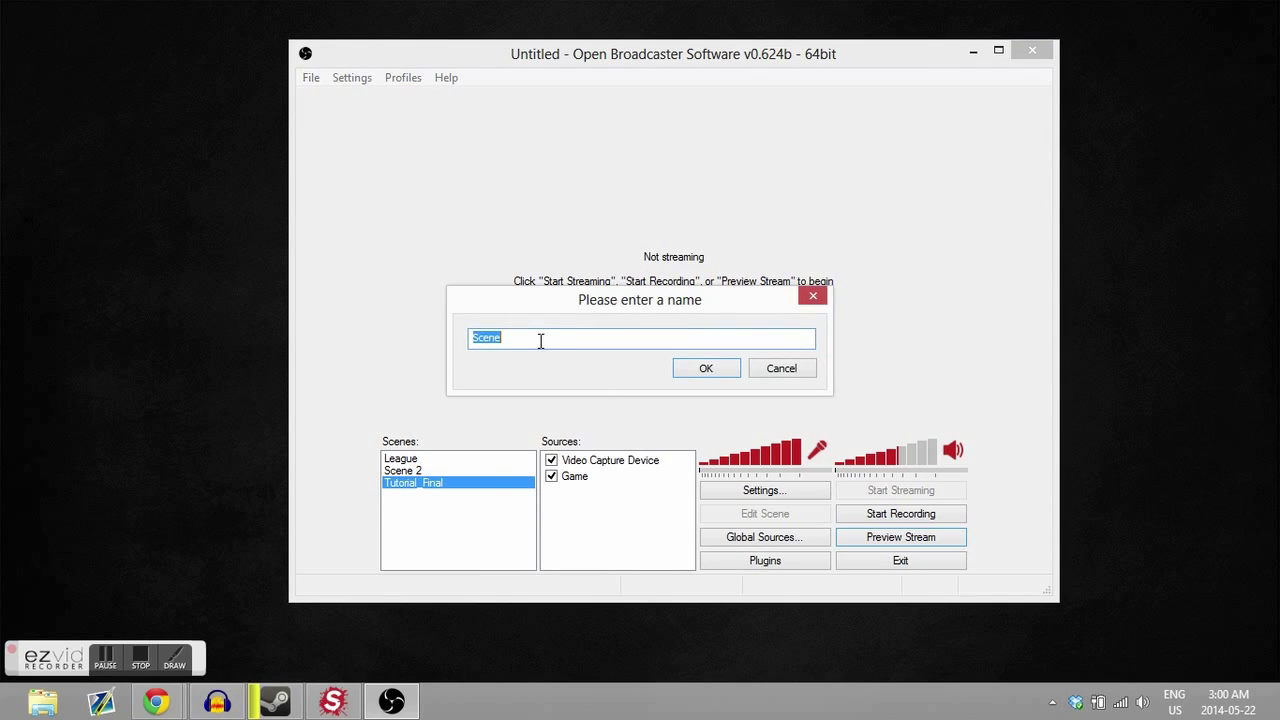
pyautogui.press('BackSpace')
pyautogui.click(704, 368)
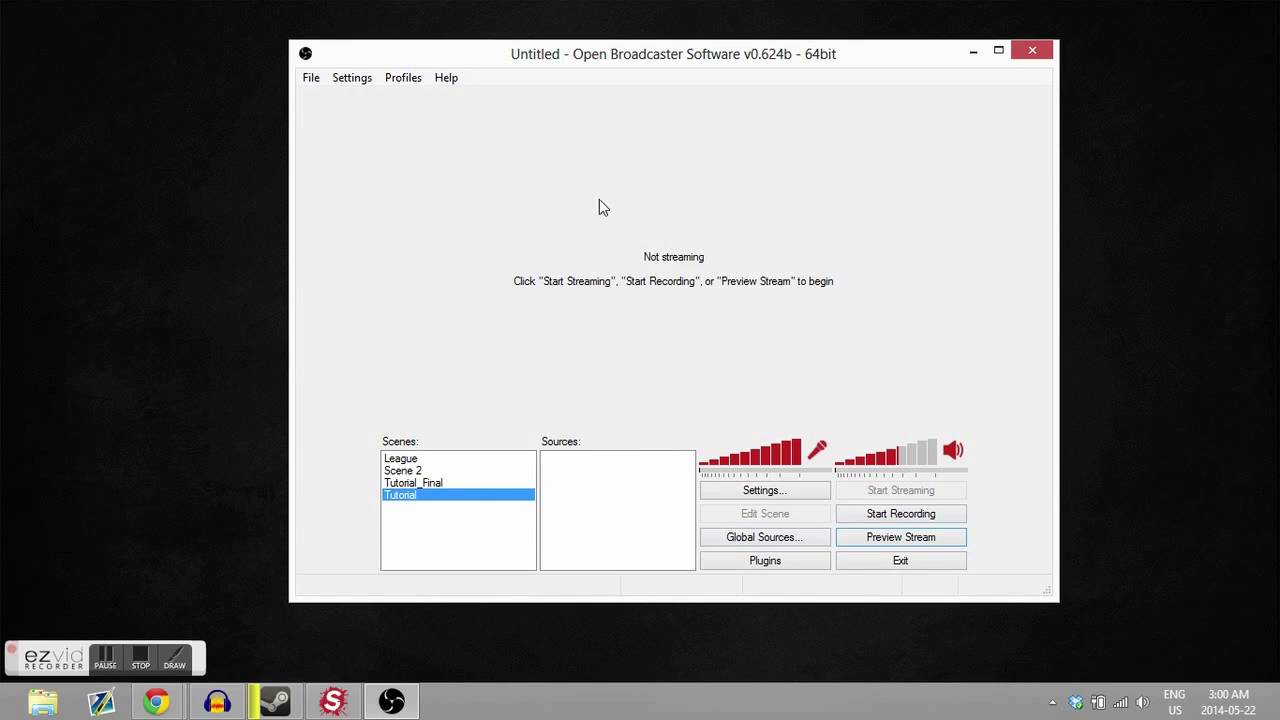
pyautogui.rightClick(588, 483)
# - Add a Game Capture source named 'Surgooooooooooooon' to the Tutorial scene
pyautogui.click(579, 479)
pyautogui.rightClick(590, 486)
pyautogui.moveTo(641, 506)
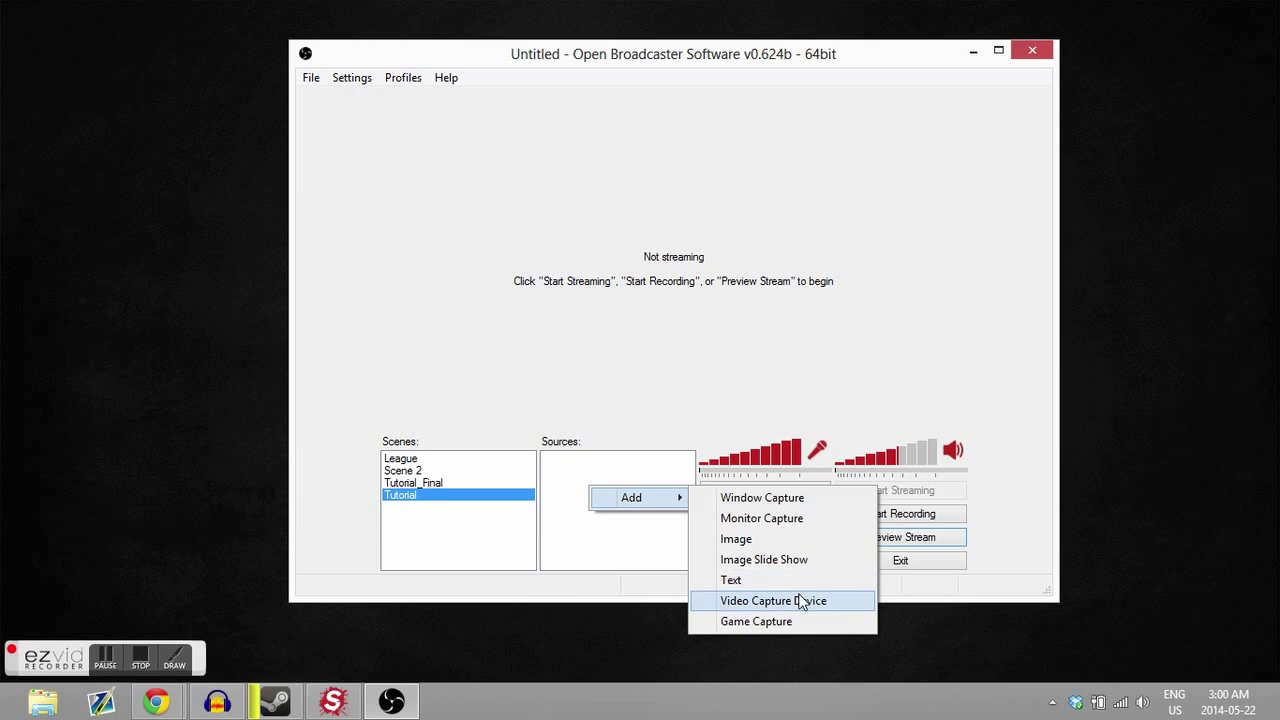
pyautogui.click(756, 621)
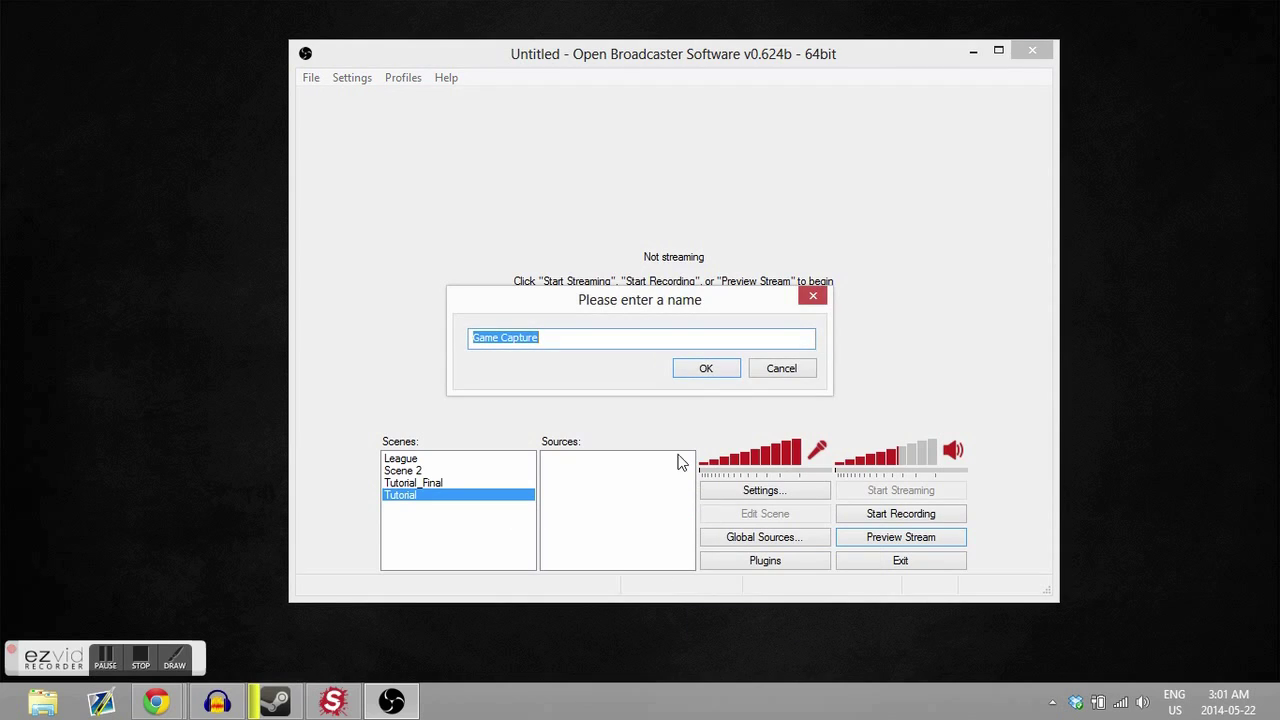
pyautogui.press('BackSpace')
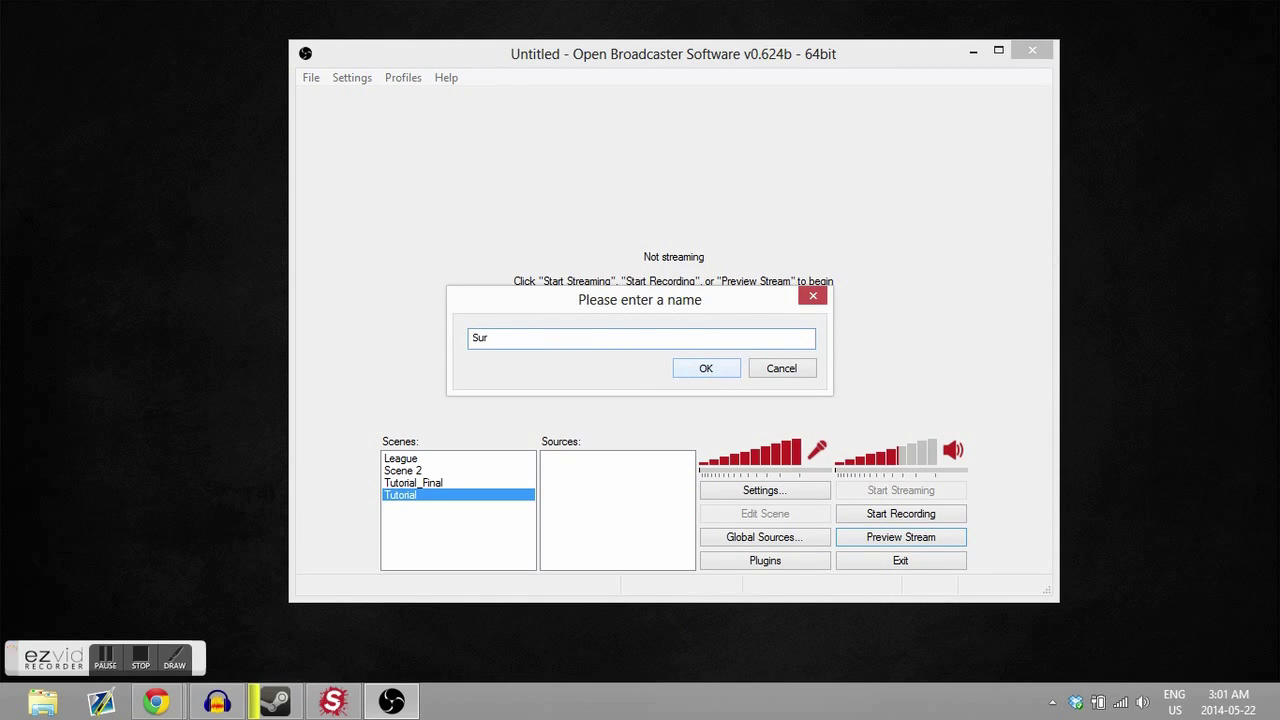
pyautogui.write('Surgooooooooooooon')
pyautogui.click(705, 366)
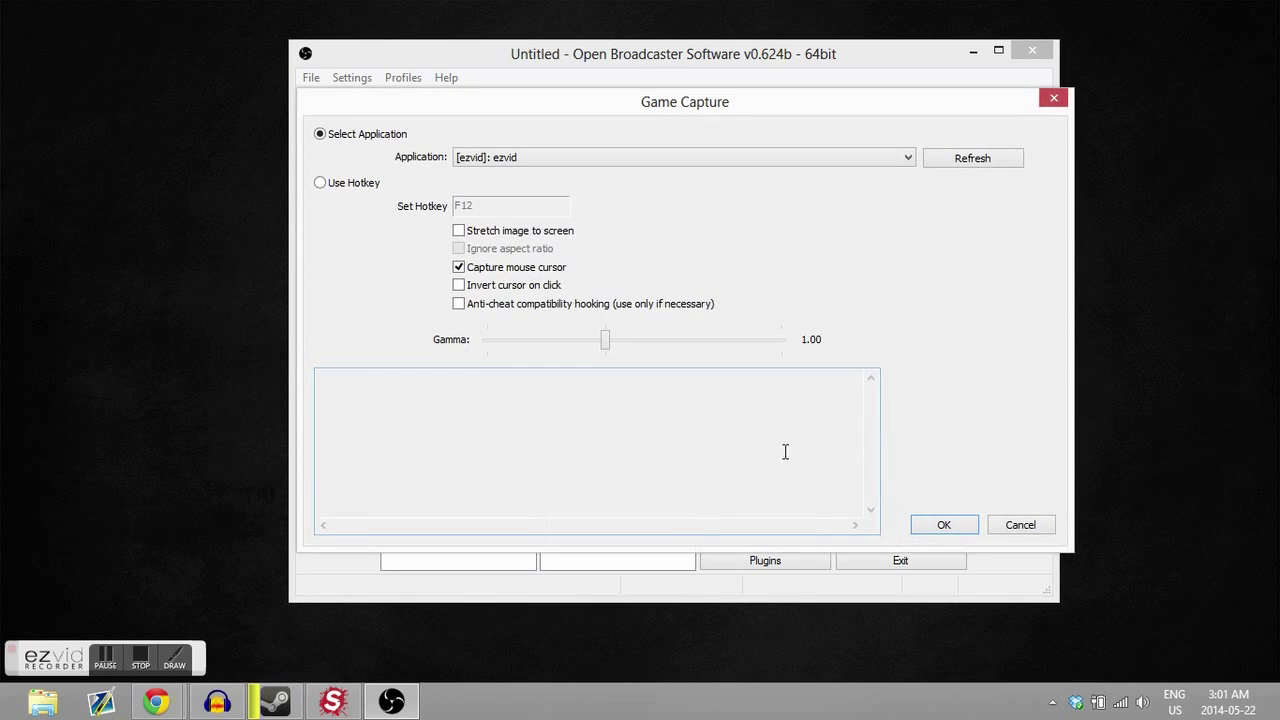
# - Set the capture application to Surgeon Simulator 2013, save, and toggle the preview on and off
pyautogui.click(535, 160)
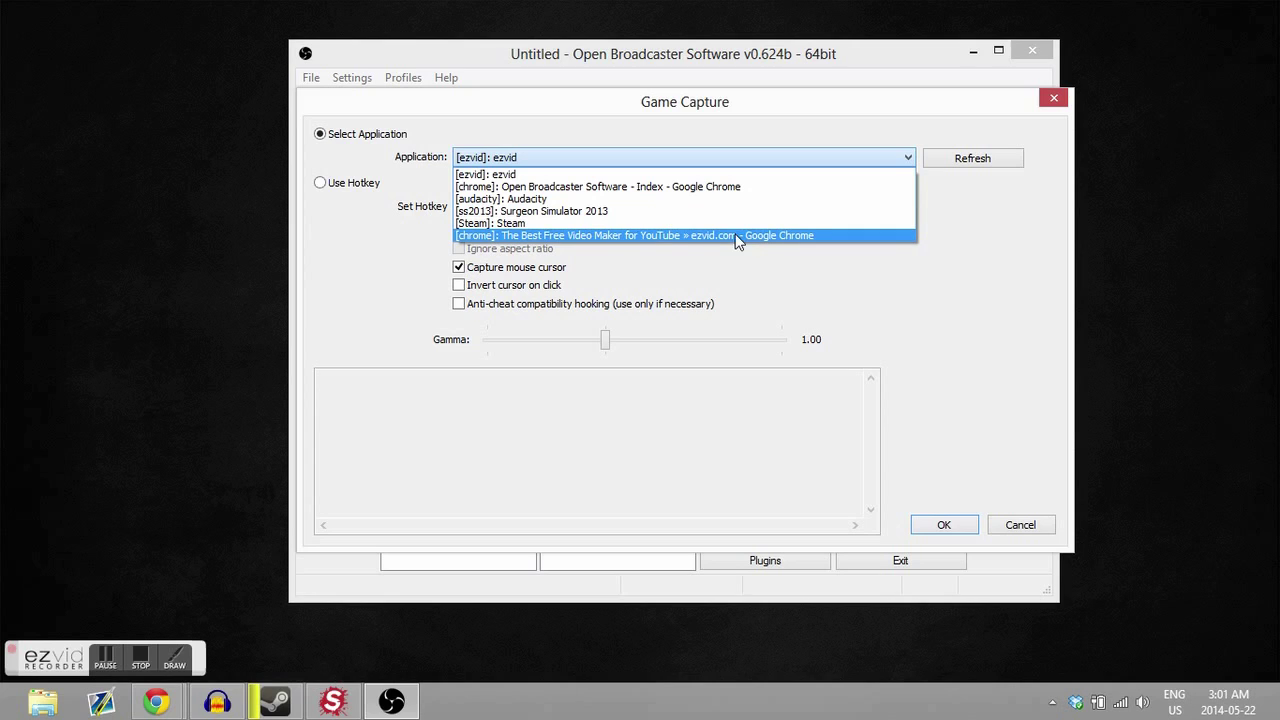
pyautogui.click(484, 211)
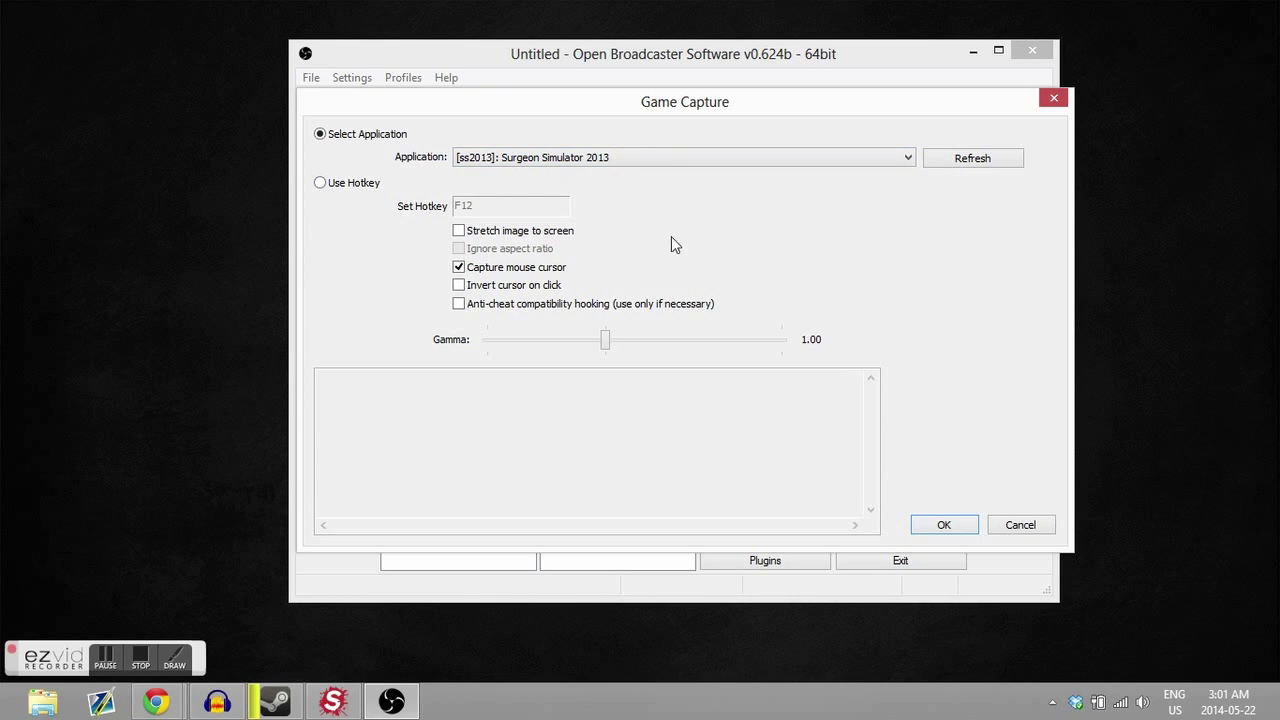
pyautogui.click(943, 524)
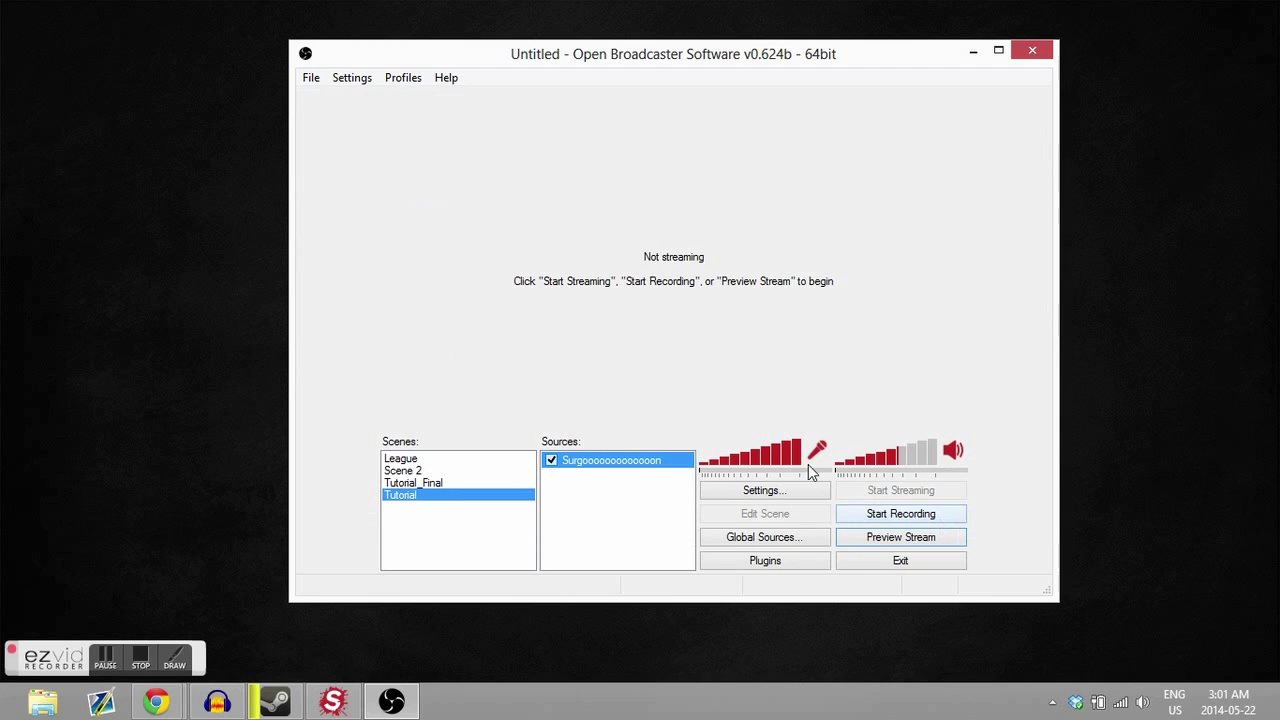
pyautogui.click(910, 541)
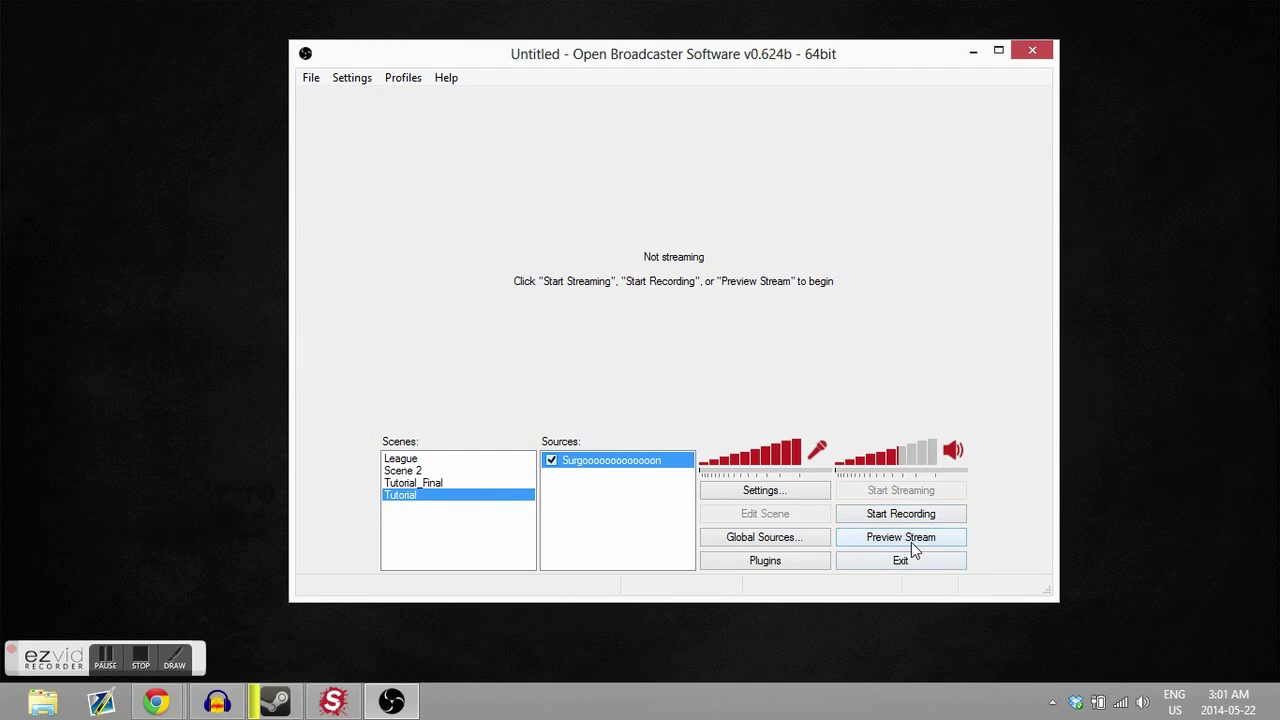
pyautogui.click(910, 541)
pyautogui.click(910, 541)
pyautogui.rightClick(617, 492)
# - Add a Video Capture Device source named 'webcam' with audio input left Disabled
pyautogui.moveTo(676, 503)
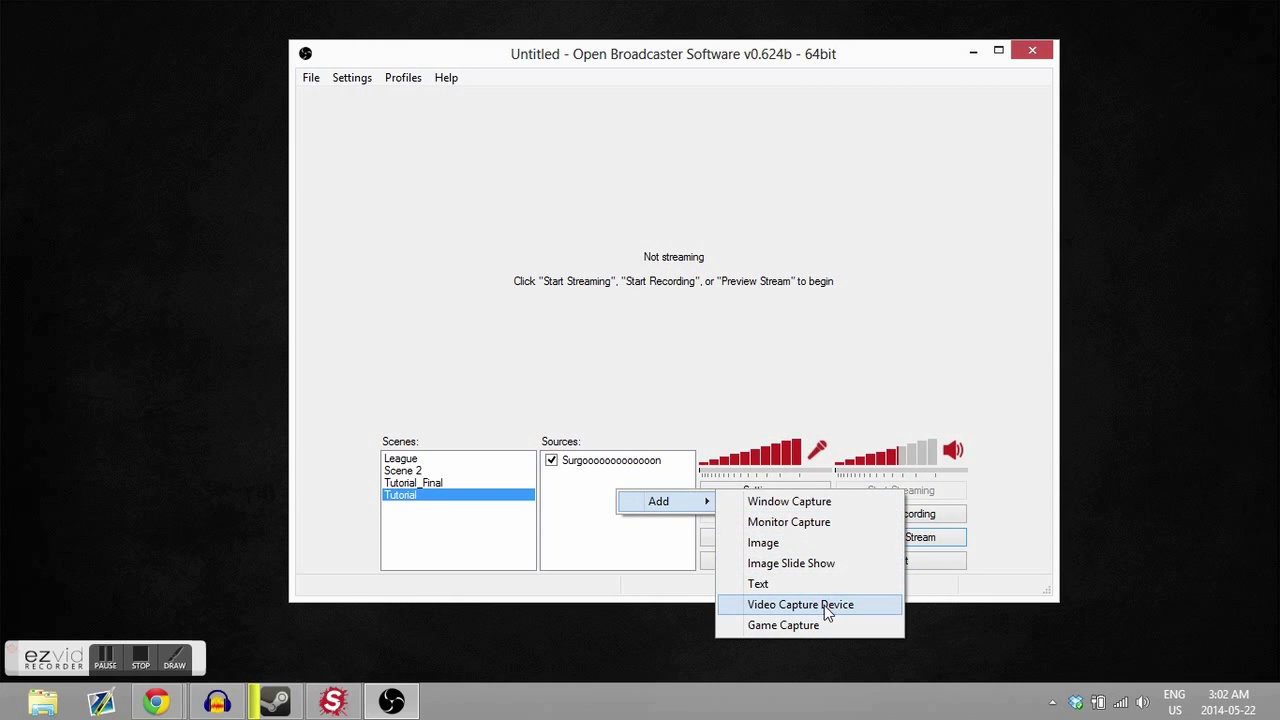
pyautogui.click(824, 605)
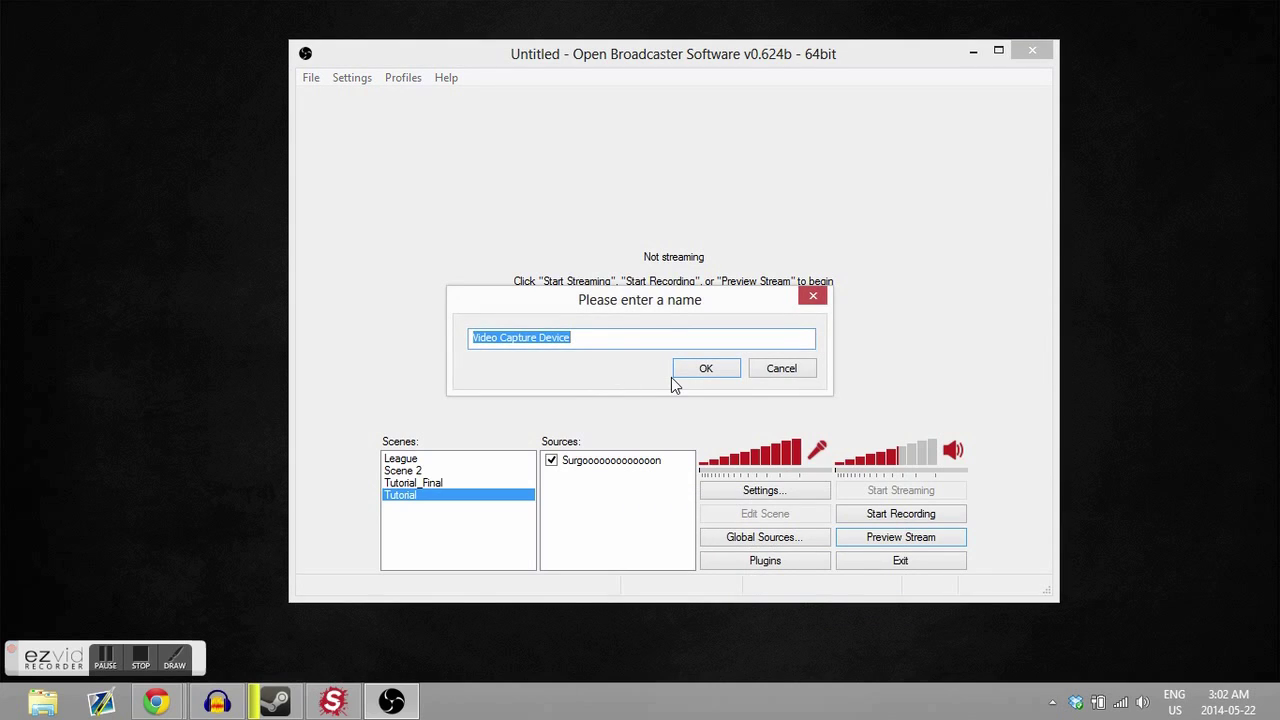
pyautogui.write('webcam')
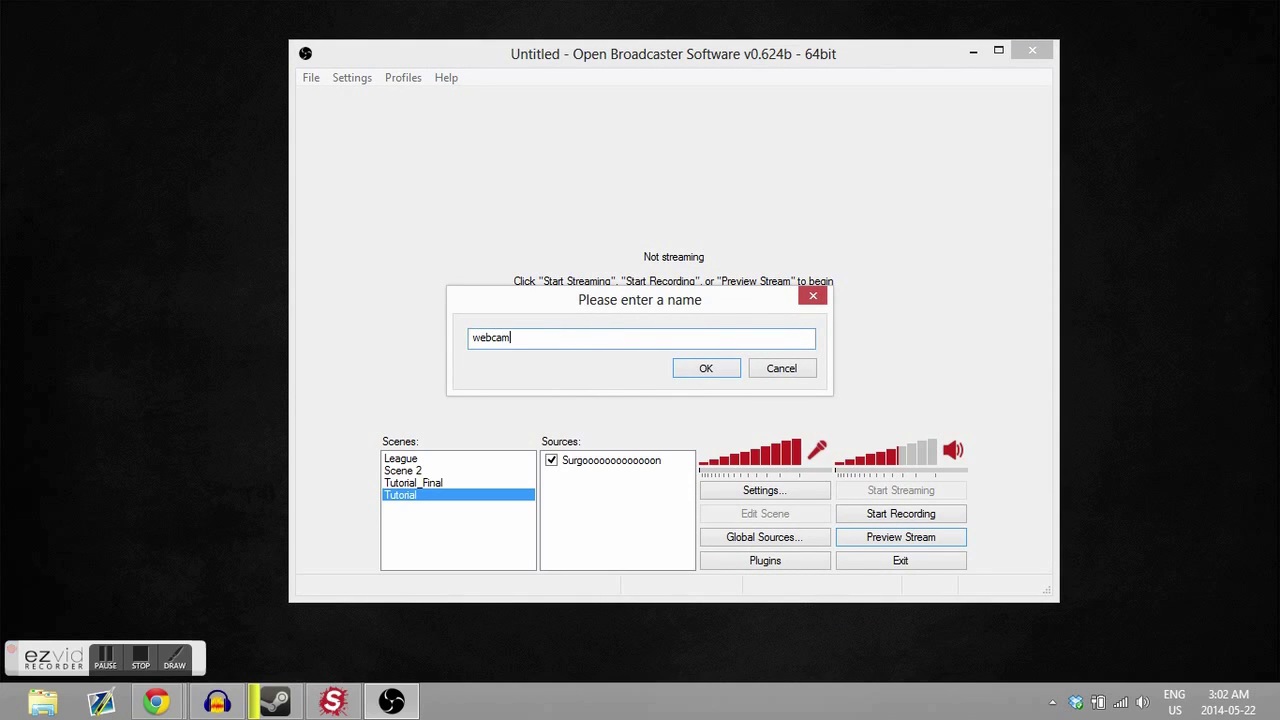
pyautogui.click(706, 368)
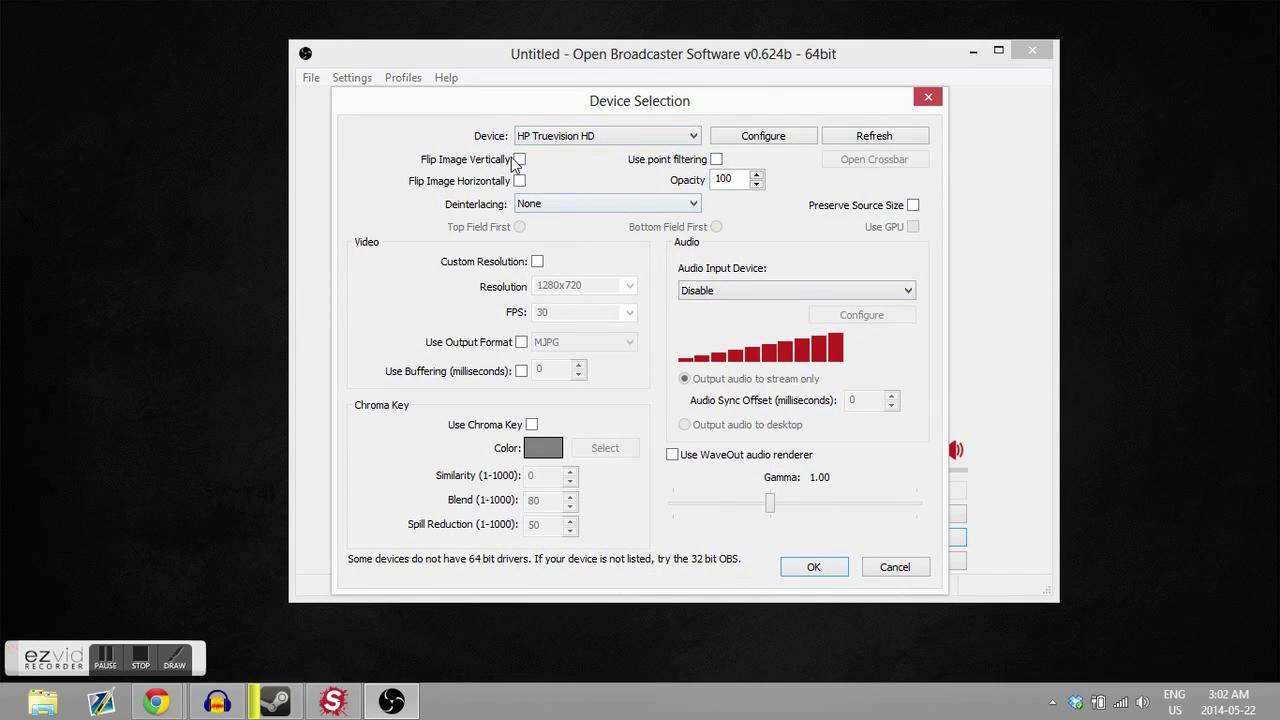
pyautogui.click(745, 290)
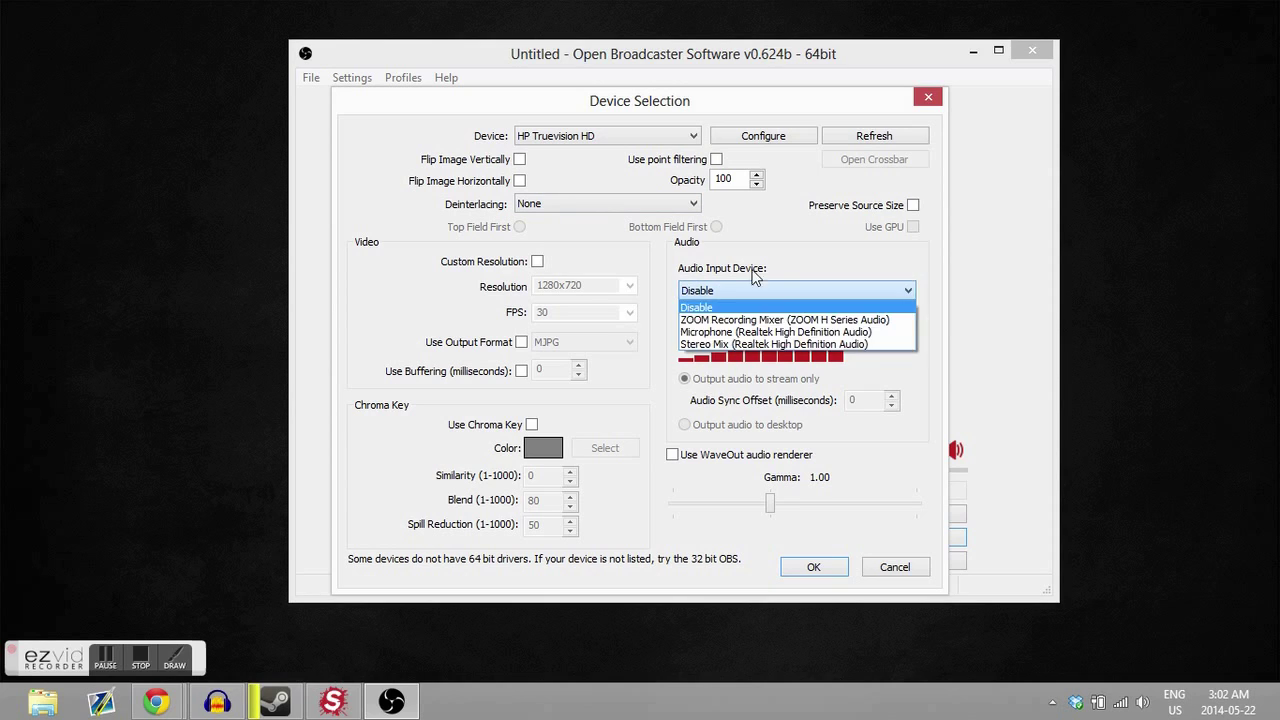
pyautogui.click(790, 250)
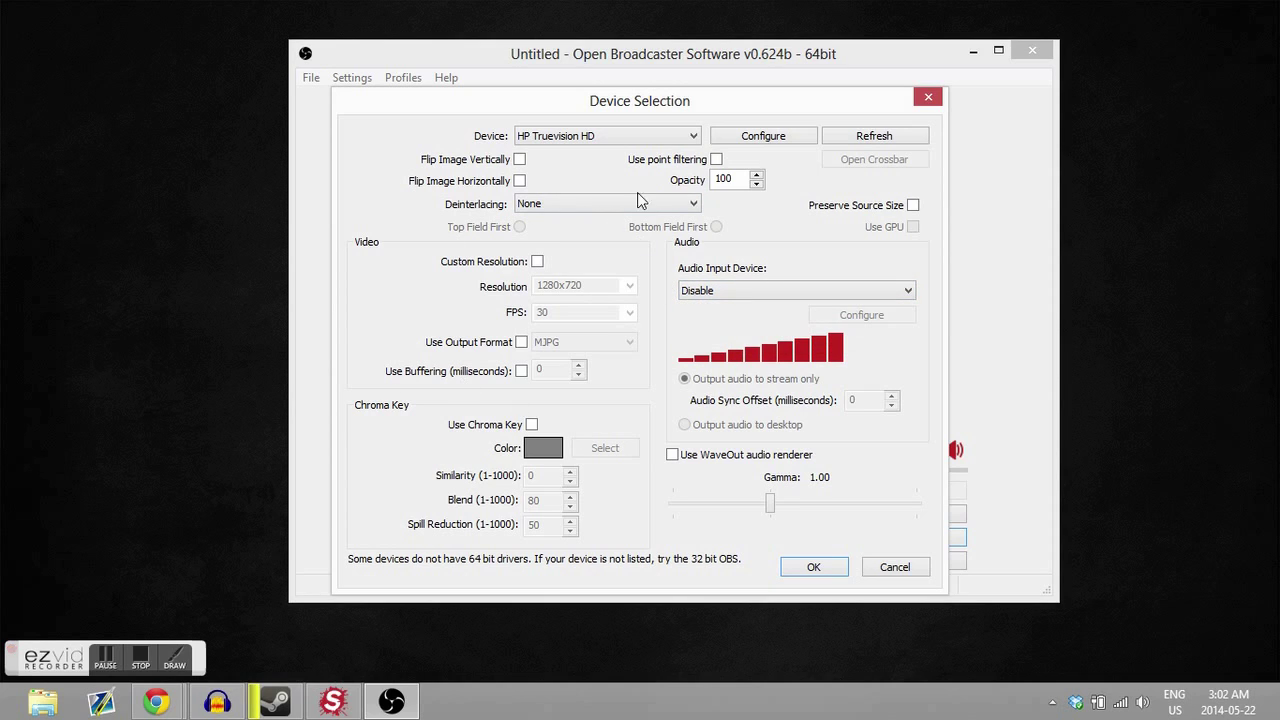
pyautogui.press('Escape')
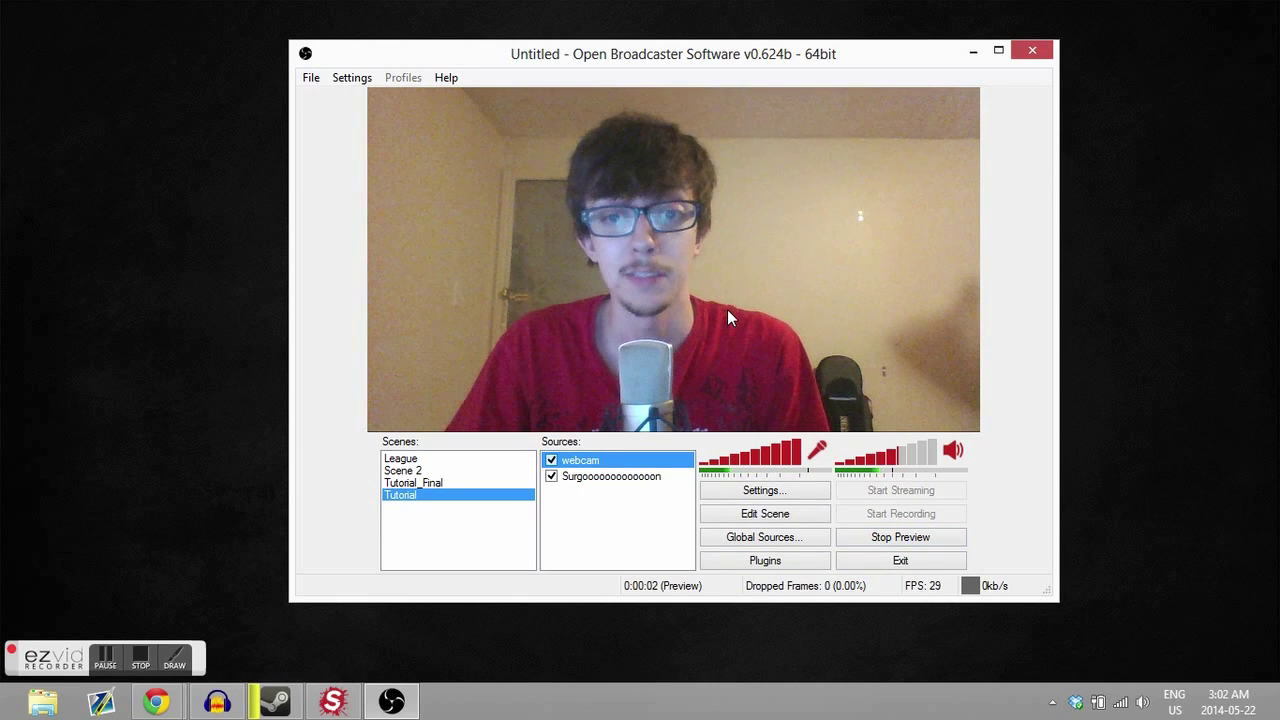
# - In Edit Scene mode, resize the webcam into a small top-right thumbnail over the game
pyautogui.click(764, 515)
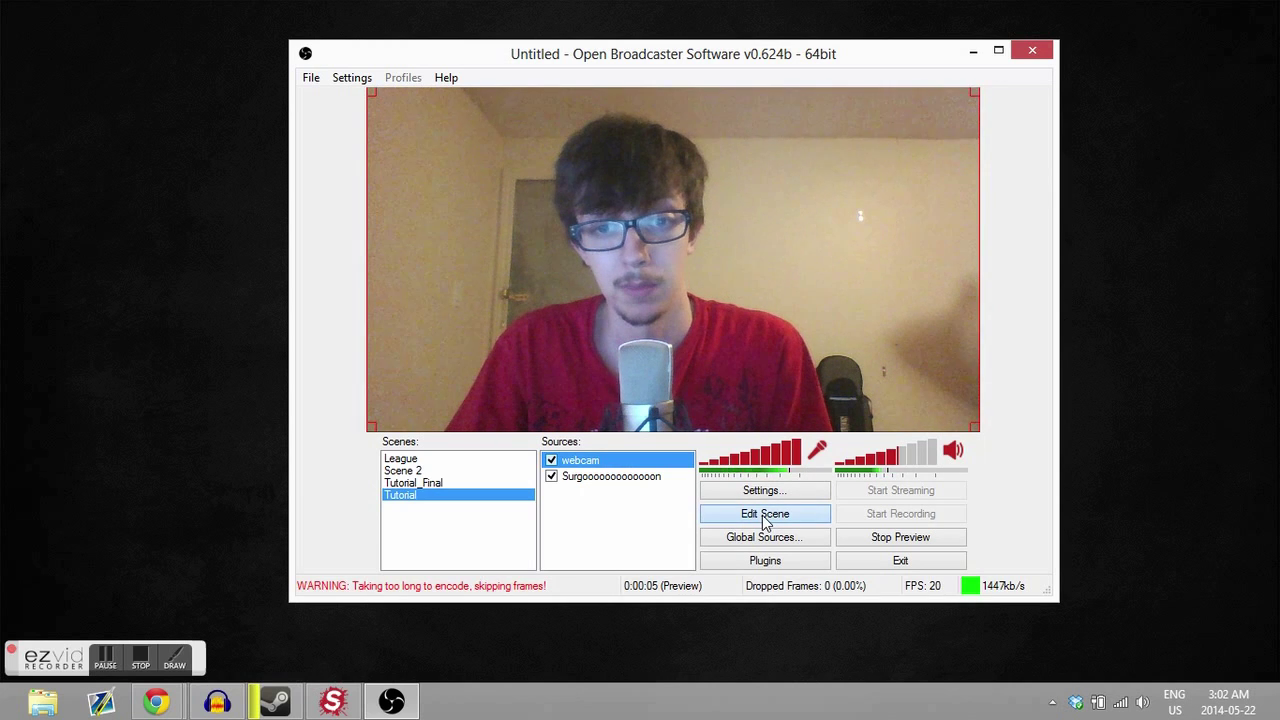
pyautogui.moveTo(372, 432); pyautogui.dragTo(666, 263)
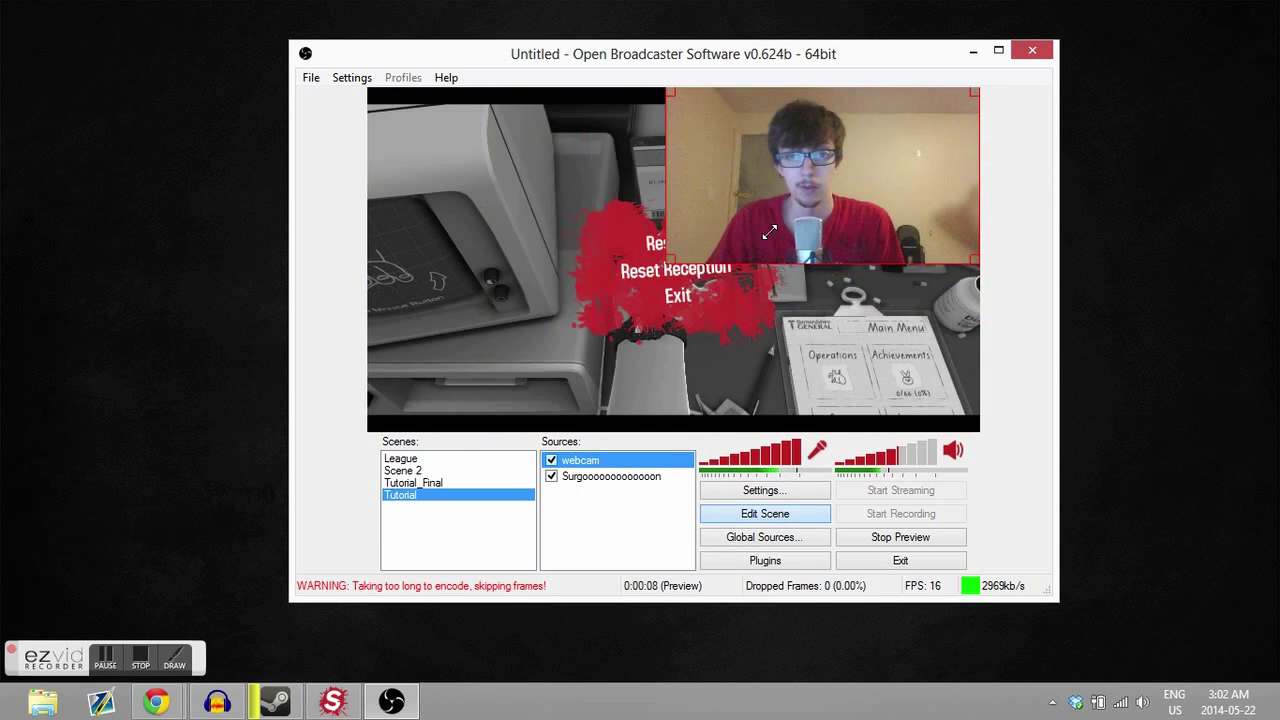
pyautogui.moveTo(922, 141); pyautogui.dragTo(806, 186)
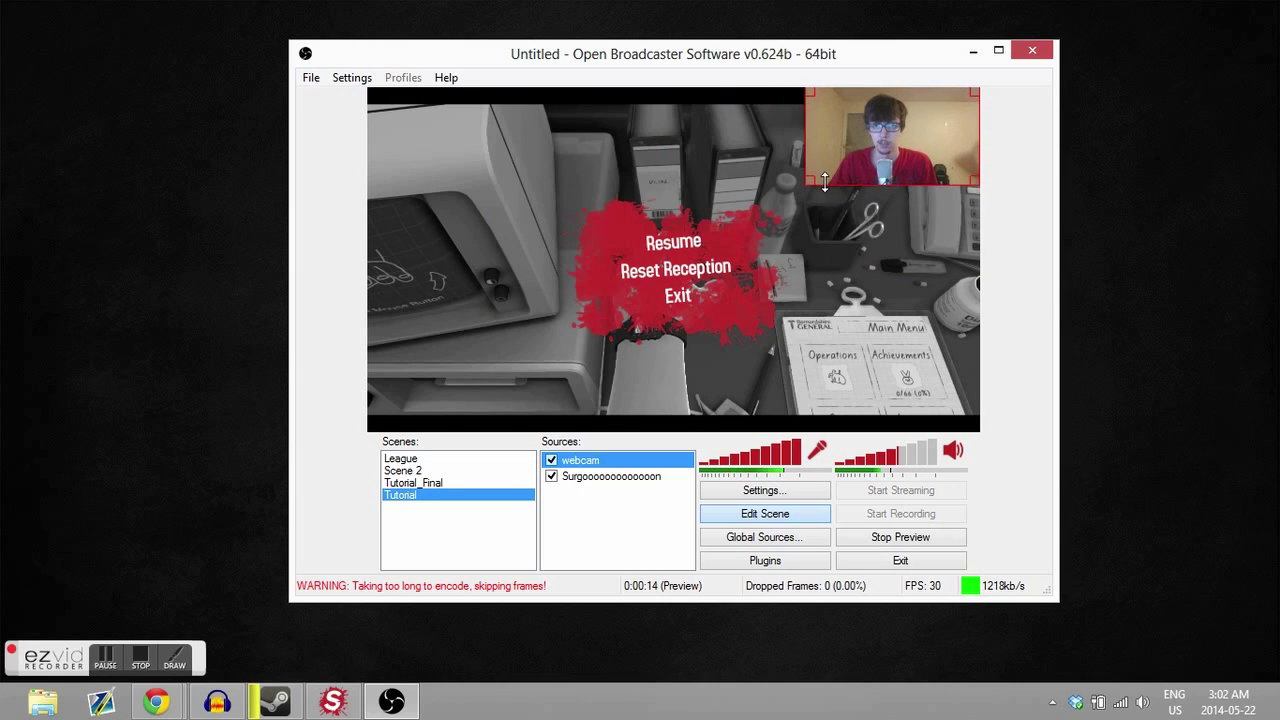
pyautogui.click(752, 514)
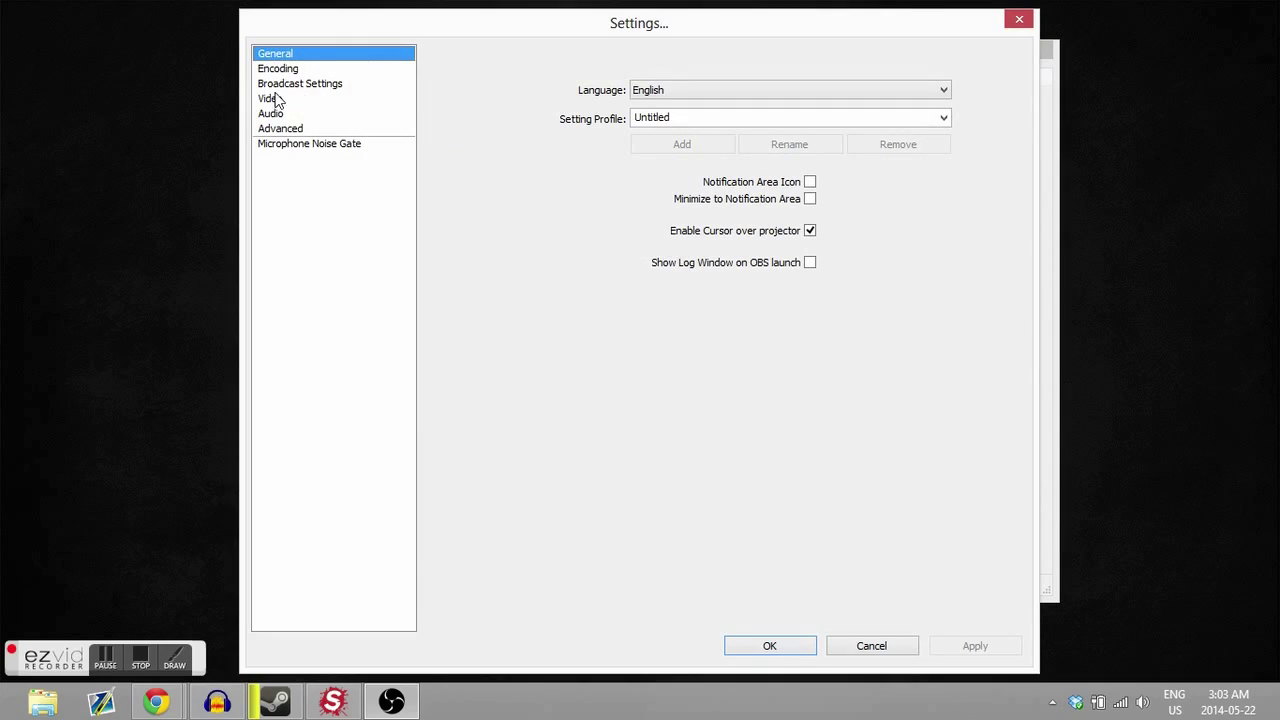
# - Set the broadcast Mode to File Output Only, keeping the Desktop Video_Tutorial.mp4 file path
pyautogui.click(278, 70)
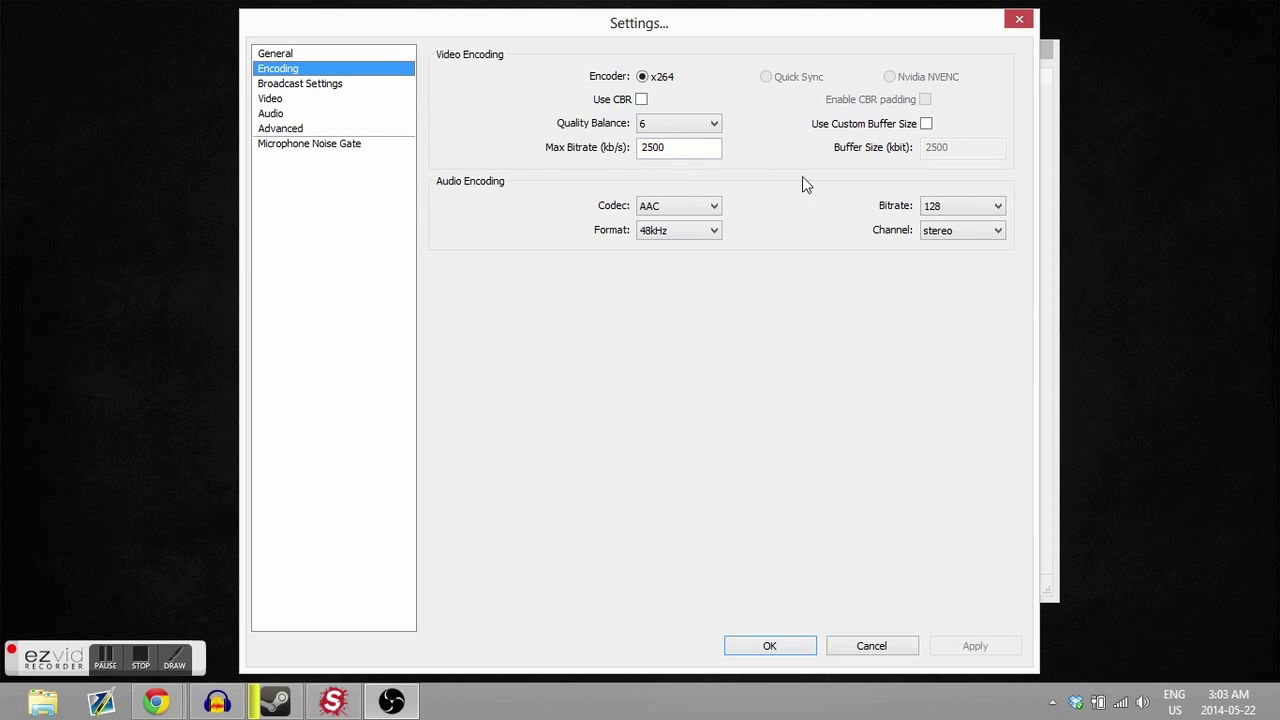
pyautogui.click(335, 86)
pyautogui.click(282, 99)
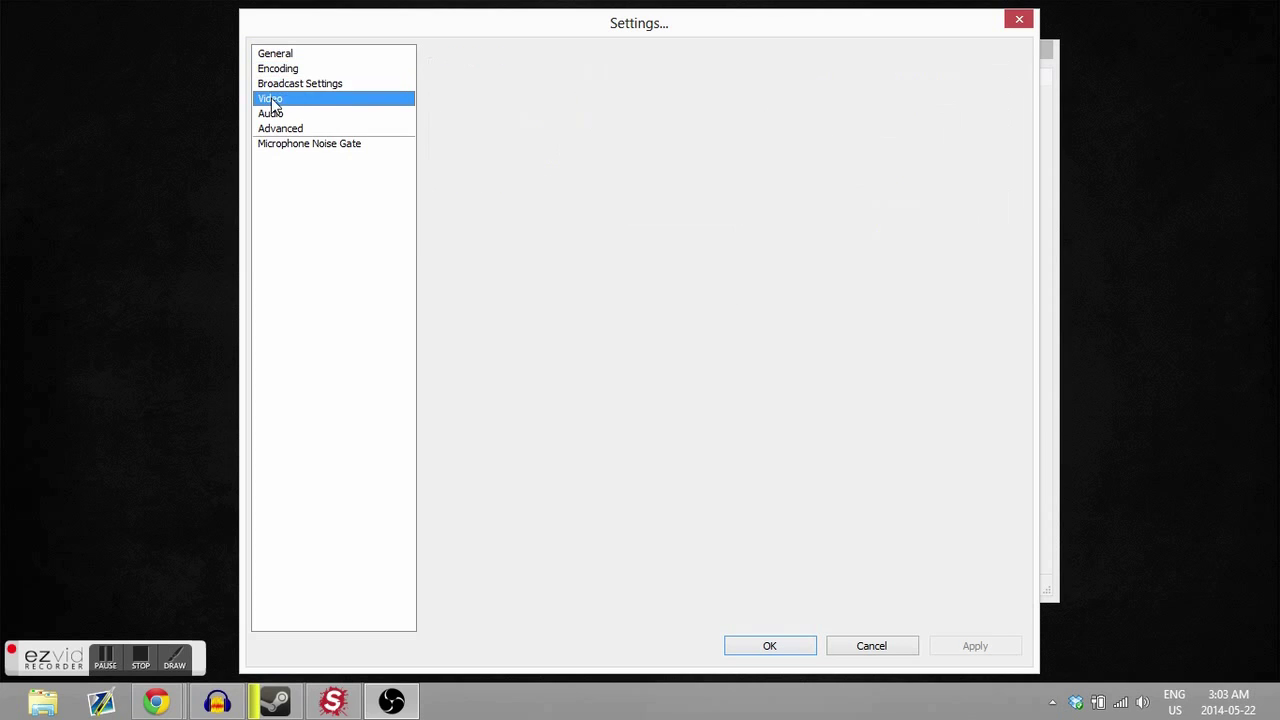
pyautogui.click(305, 86)
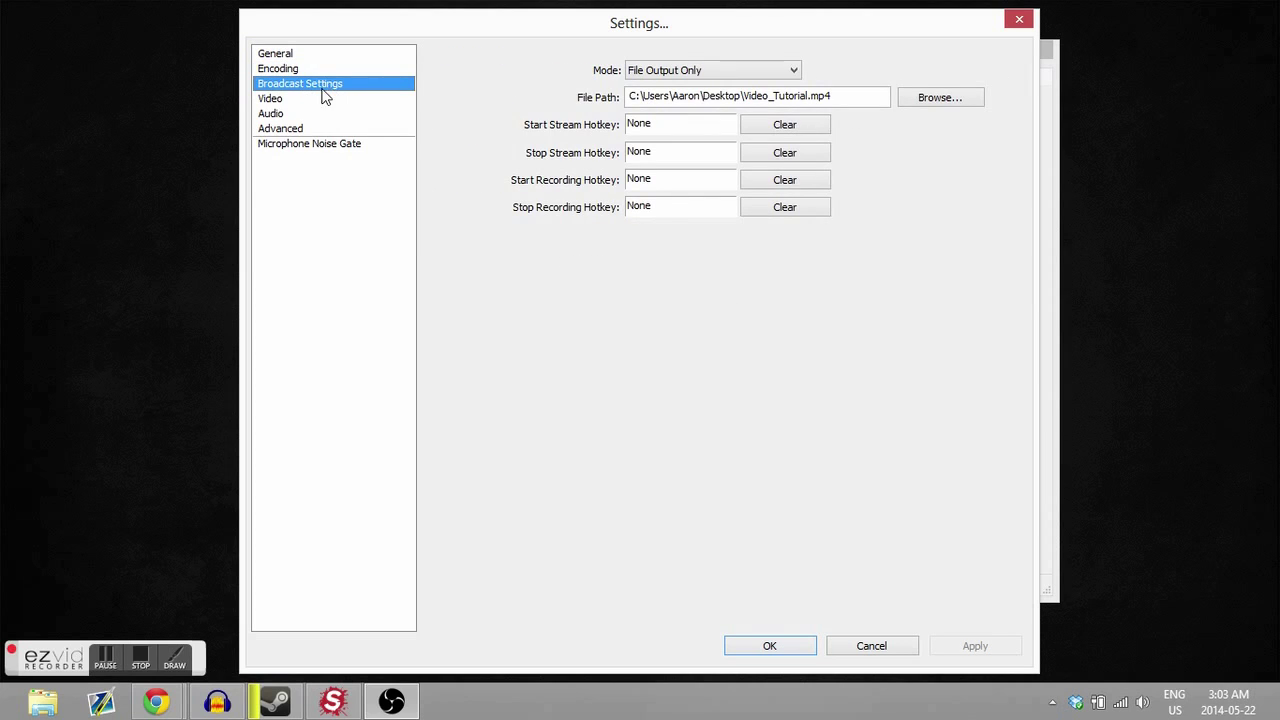
pyautogui.click(690, 70)
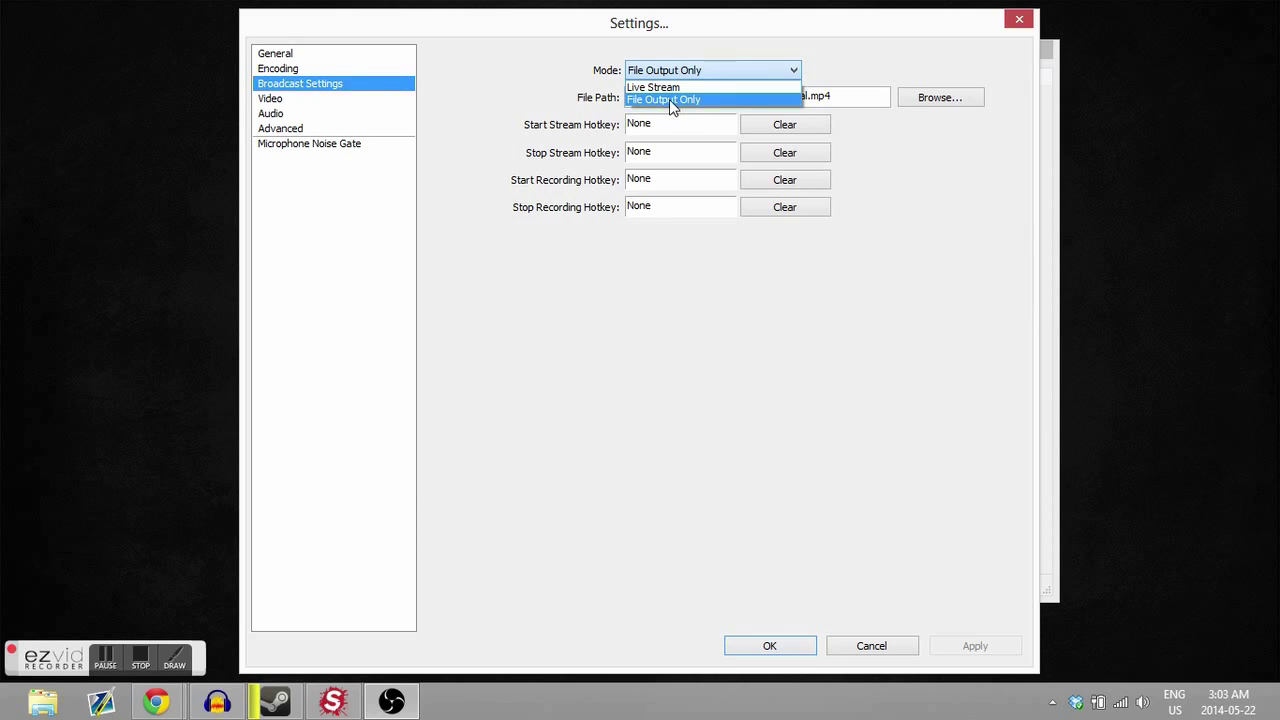
pyautogui.click(669, 99)
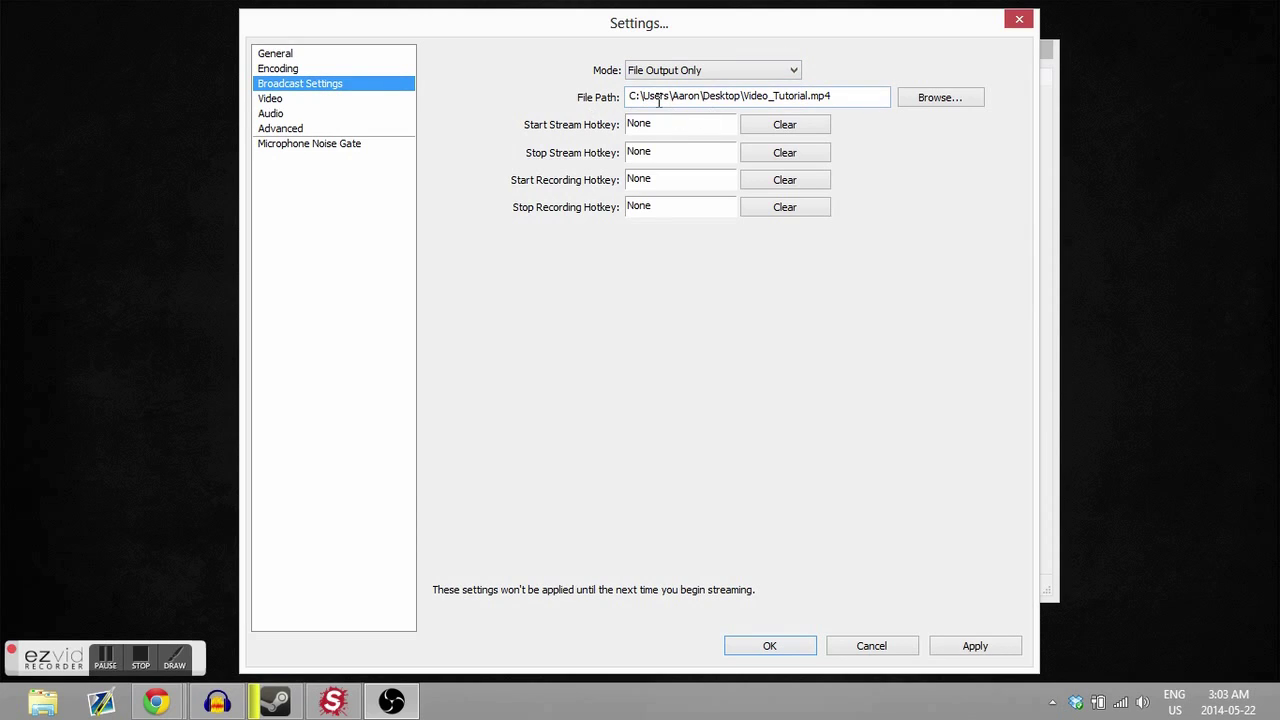
pyautogui.click(944, 102)
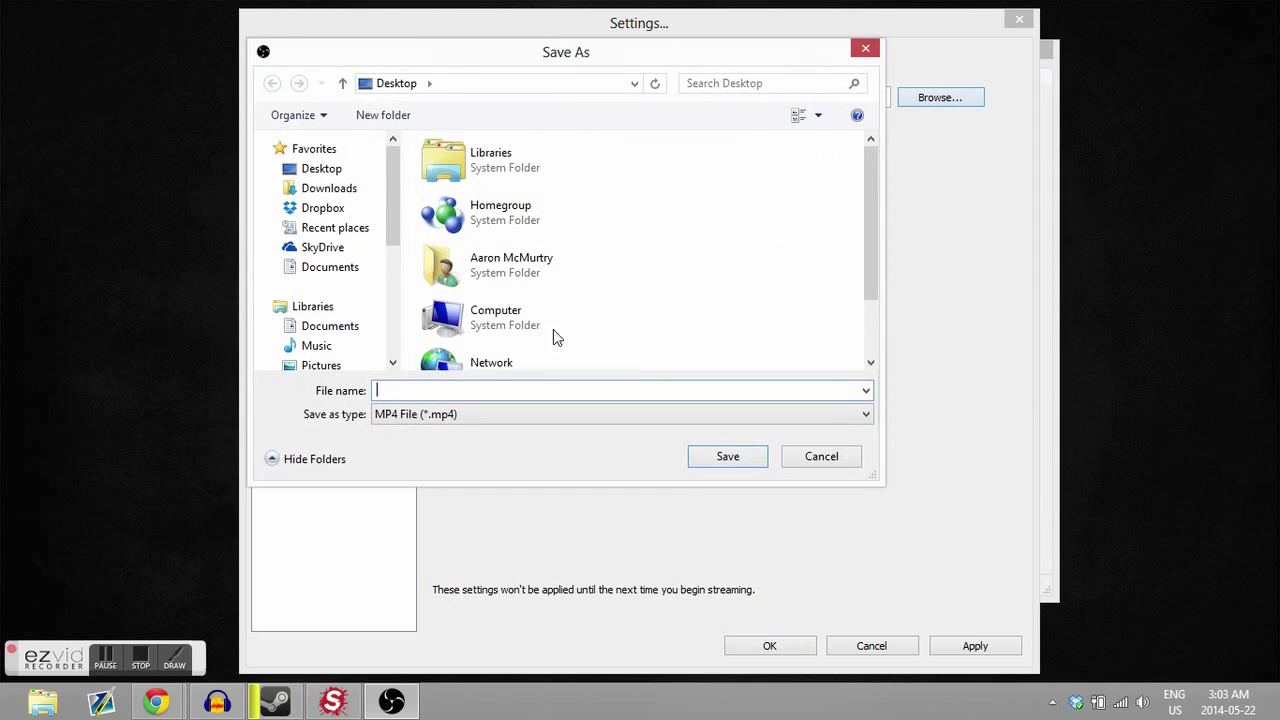
pyautogui.click(866, 47)
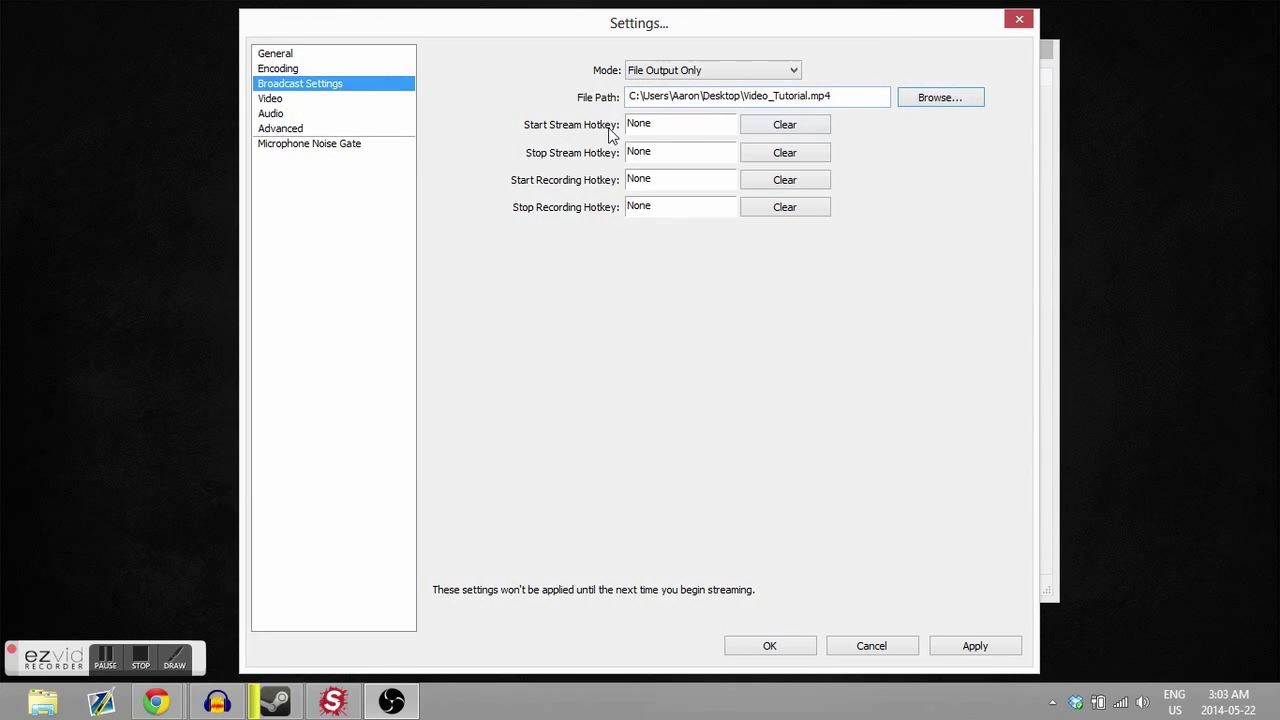
pyautogui.click(278, 70)
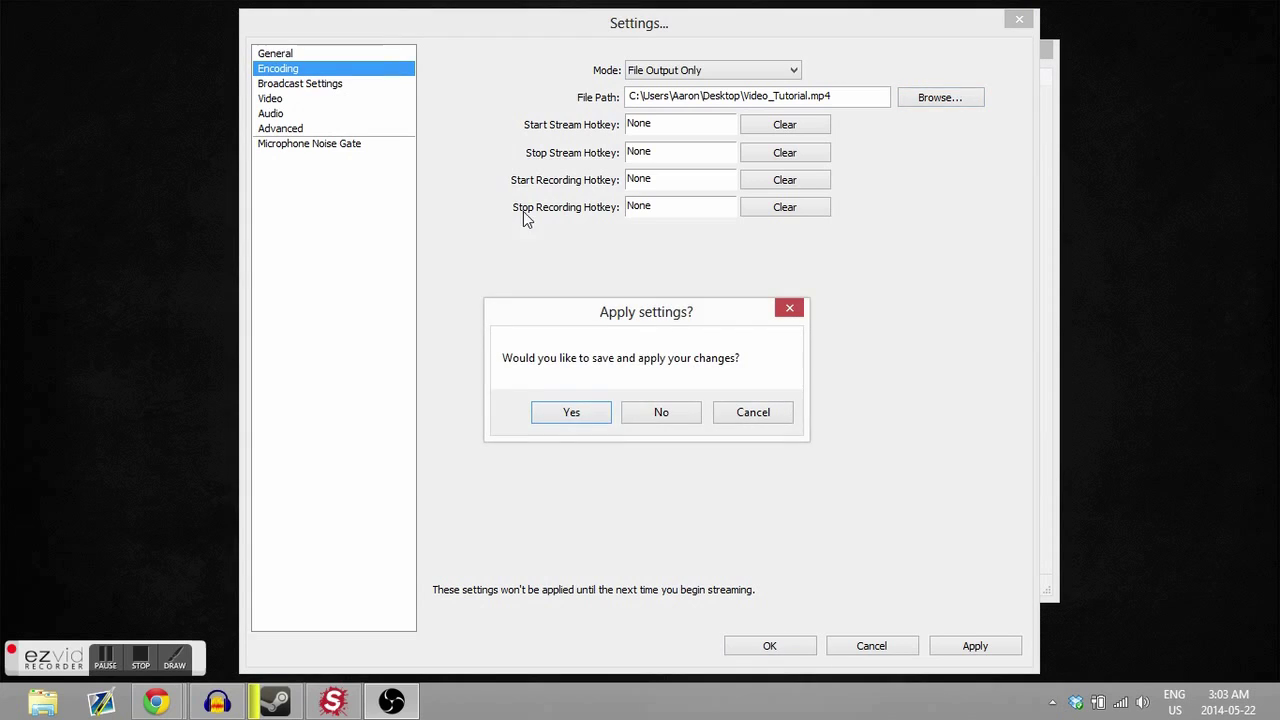
# - Apply the pending output-mode change and keep Quality Balance at 6
pyautogui.click(586, 412)
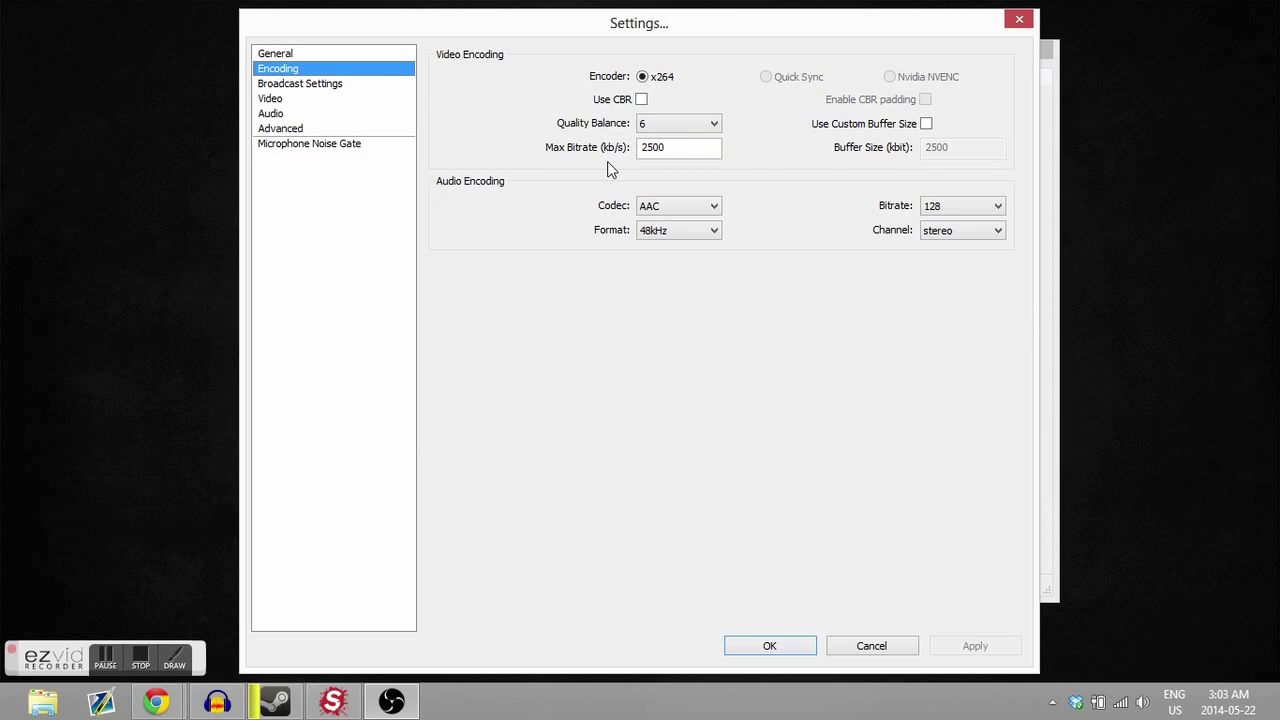
pyautogui.click(663, 124)
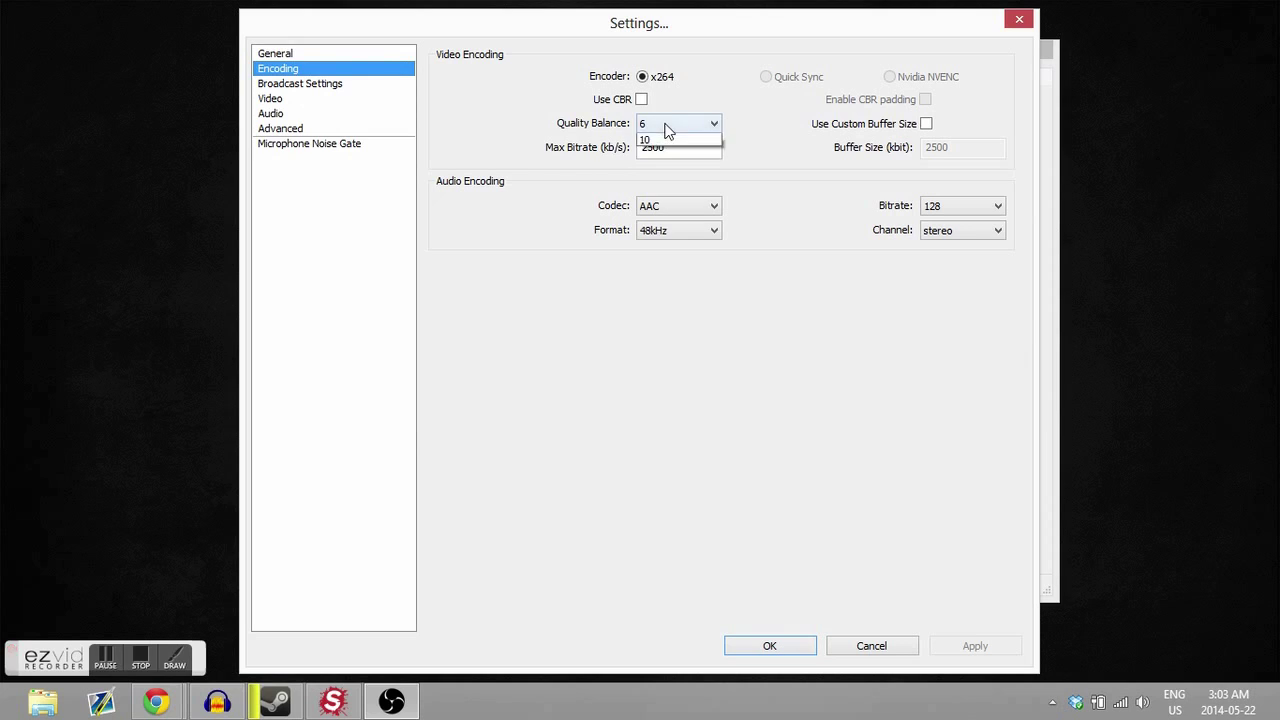
pyautogui.click(805, 163)
# - Change Max Bitrate from 2500 to 2000 kb/s, leaving audio at AAC 48kHz
pyautogui.moveTo(654, 158)
pyautogui.moveTo(690, 150)
pyautogui.moveTo(672, 147); pyautogui.dragTo(651, 150)
pyautogui.press('BackSpace')
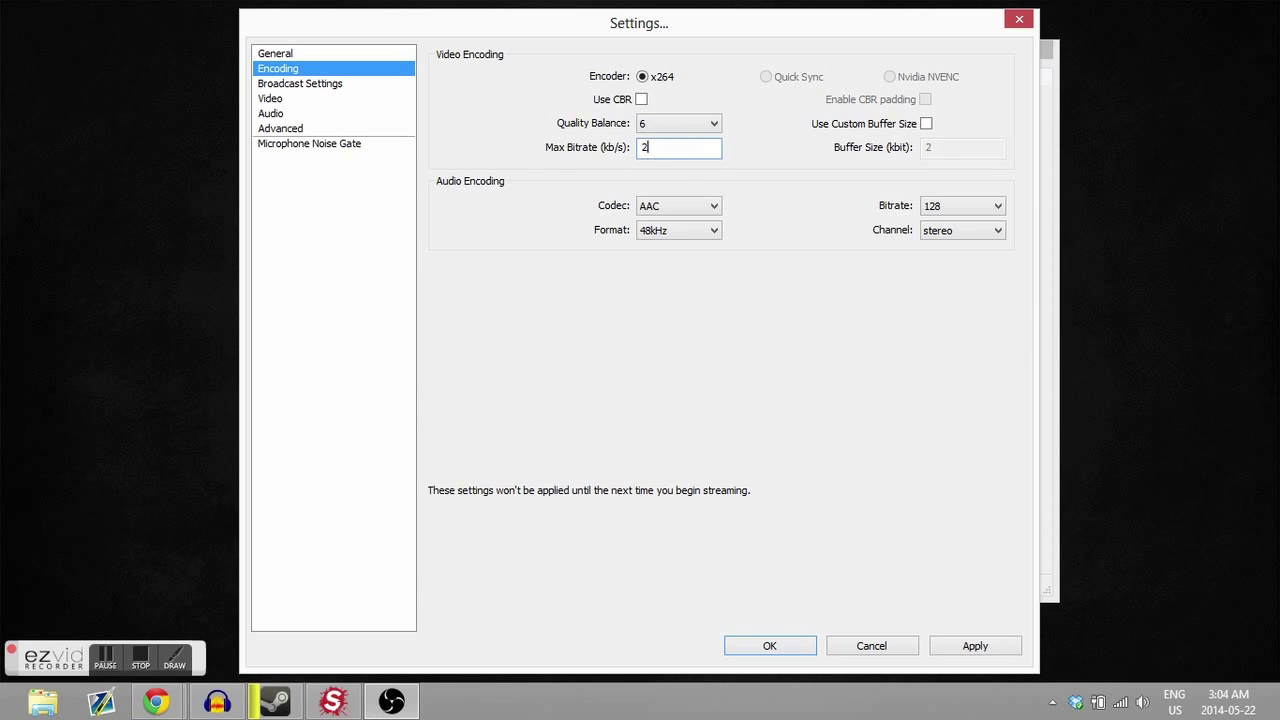
pyautogui.write('000')
pyautogui.click(660, 205)
pyautogui.click(771, 212)
pyautogui.click(707, 231)
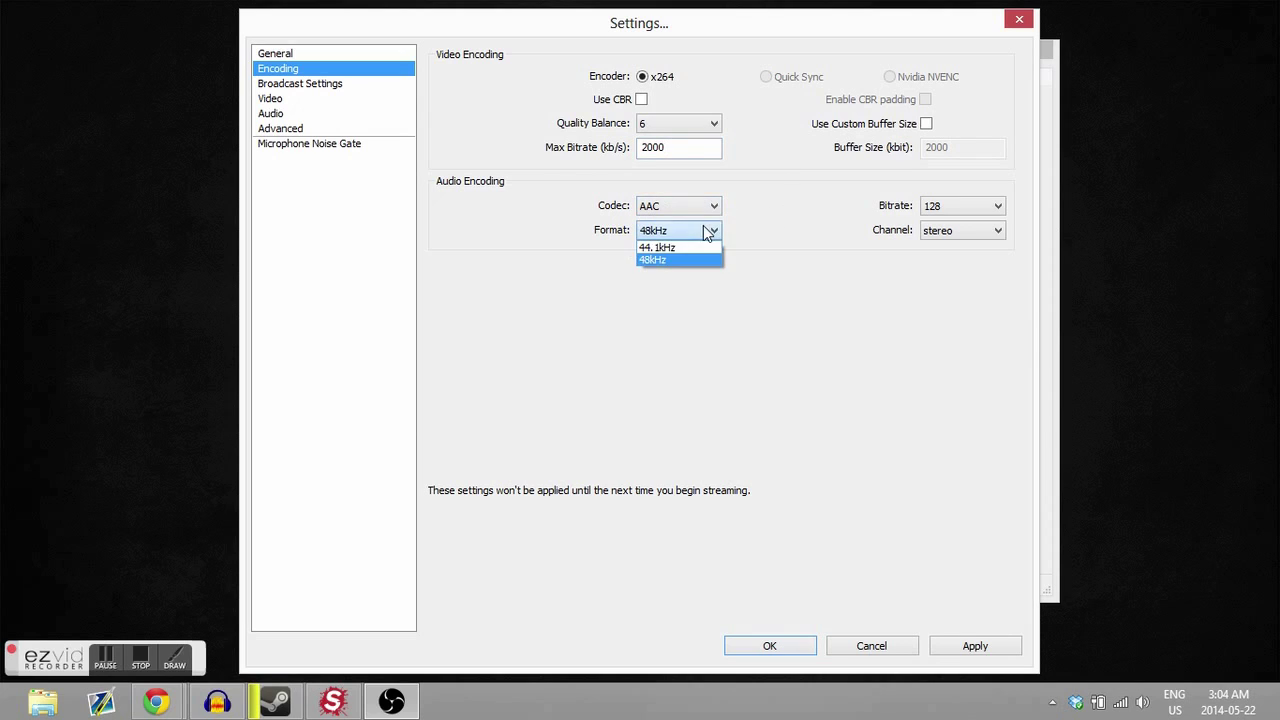
pyautogui.click(685, 232)
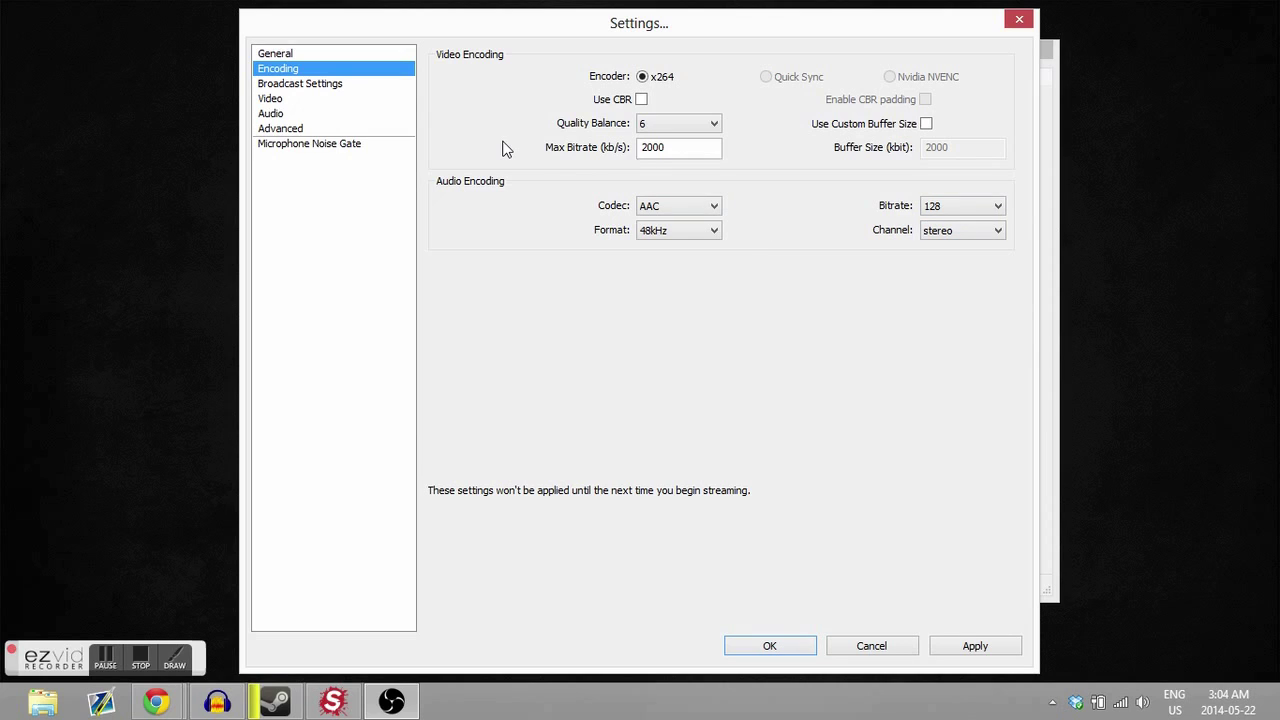
# - Save the bitrate change, then review the Video page's 1280x720 base resolution and 30 FPS
pyautogui.click(302, 86)
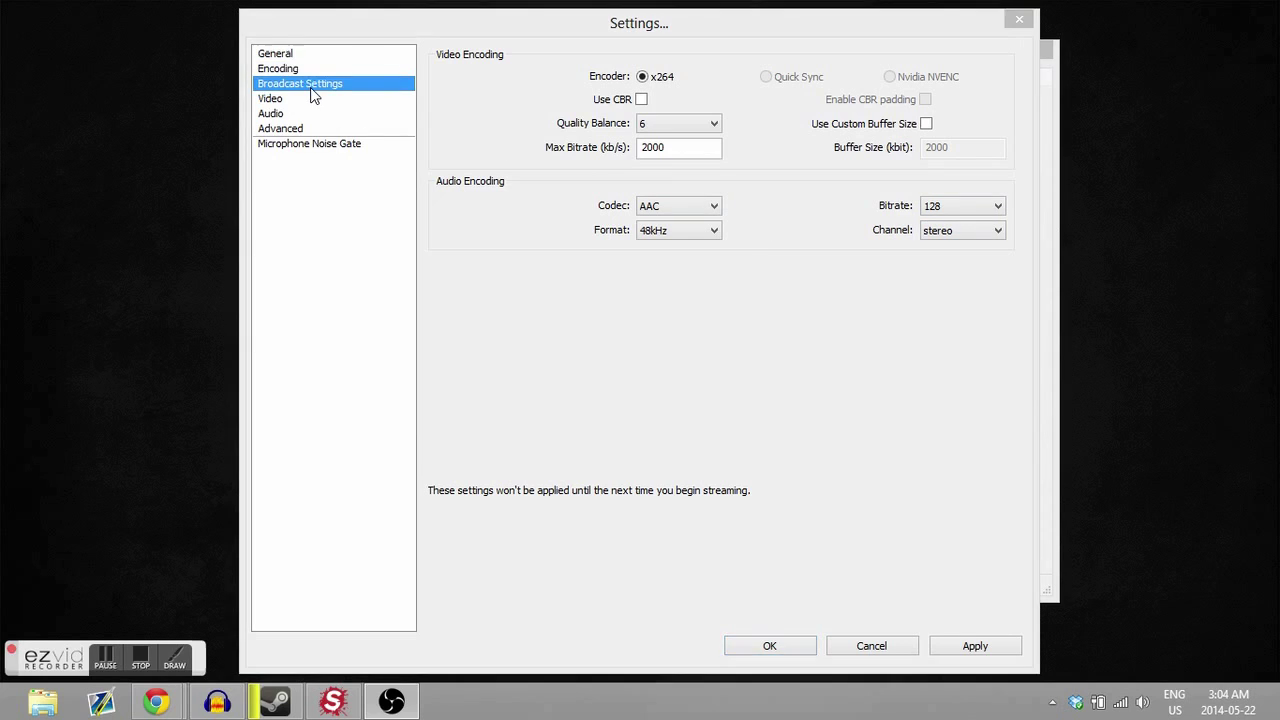
pyautogui.press('Return')
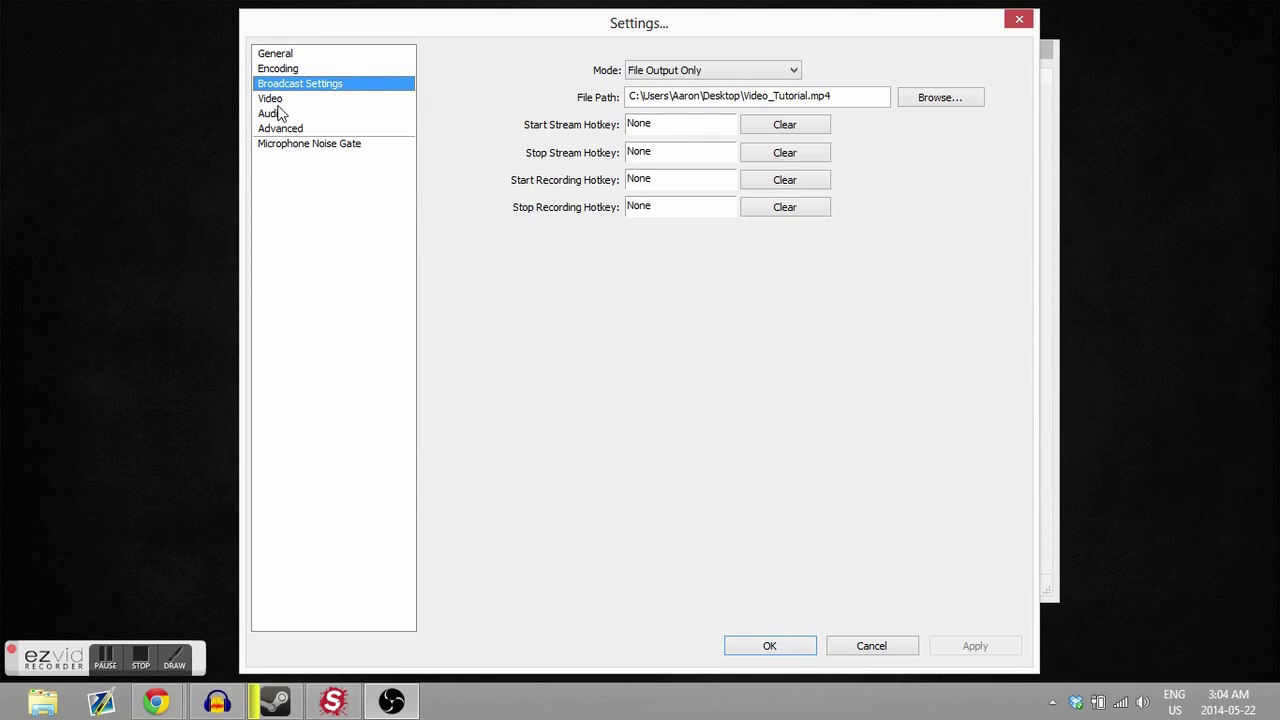
pyautogui.click(283, 100)
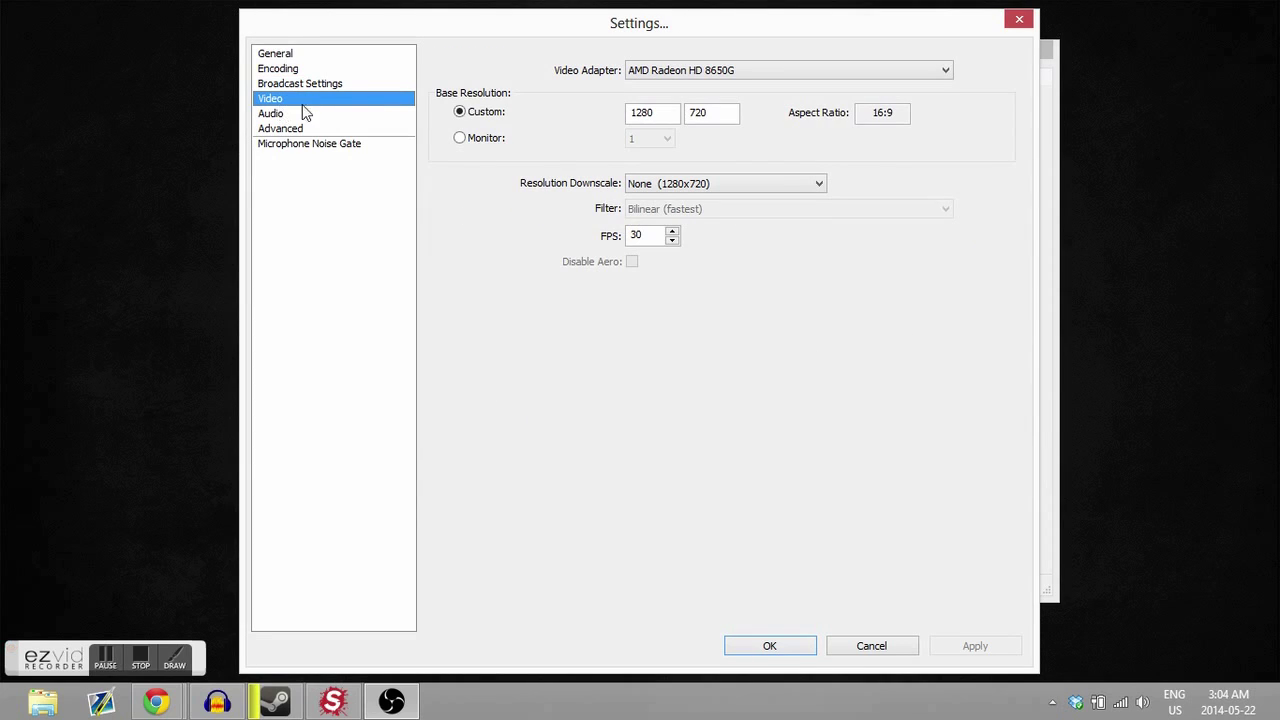
pyautogui.click(714, 117)
pyautogui.moveTo(652, 235); pyautogui.dragTo(627, 235)
pyautogui.doubleClick(665, 111)
pyautogui.click(762, 69)
# - Choose Speaker/HP for desktop audio and ZOOM Recording Mixer as the microphone device
pyautogui.click(894, 218)
pyautogui.click(285, 113)
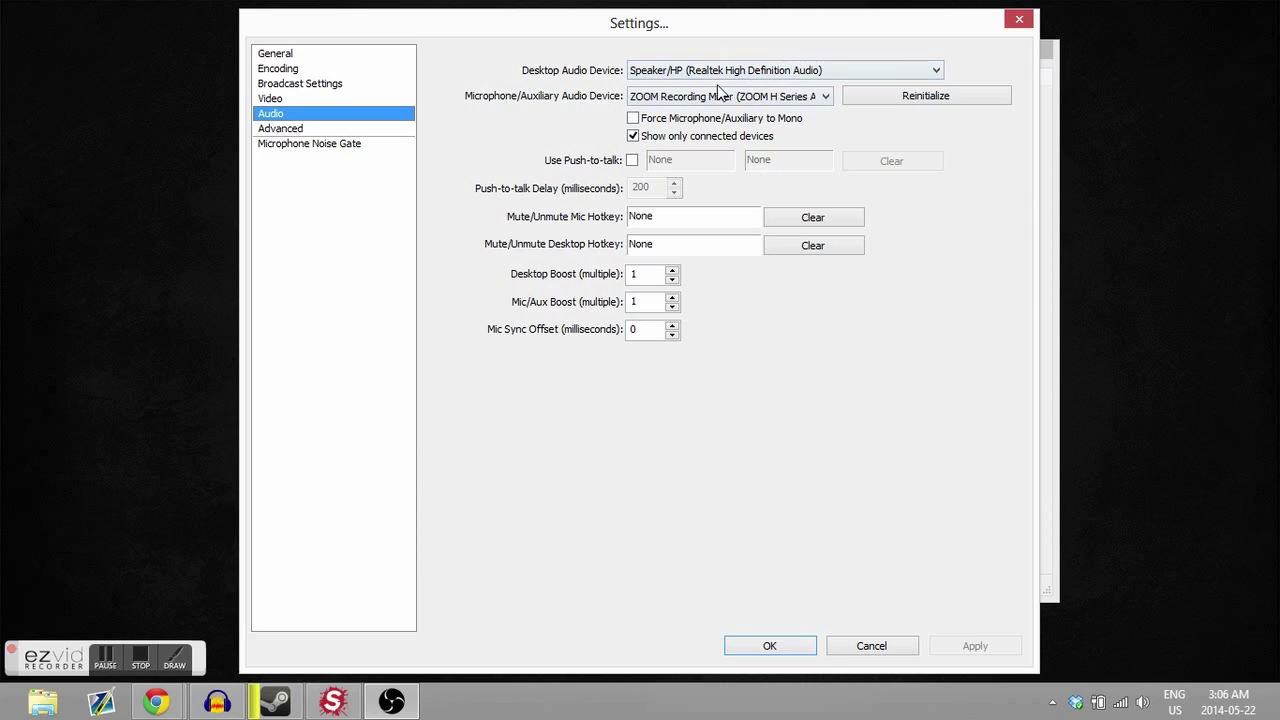
pyautogui.click(630, 72)
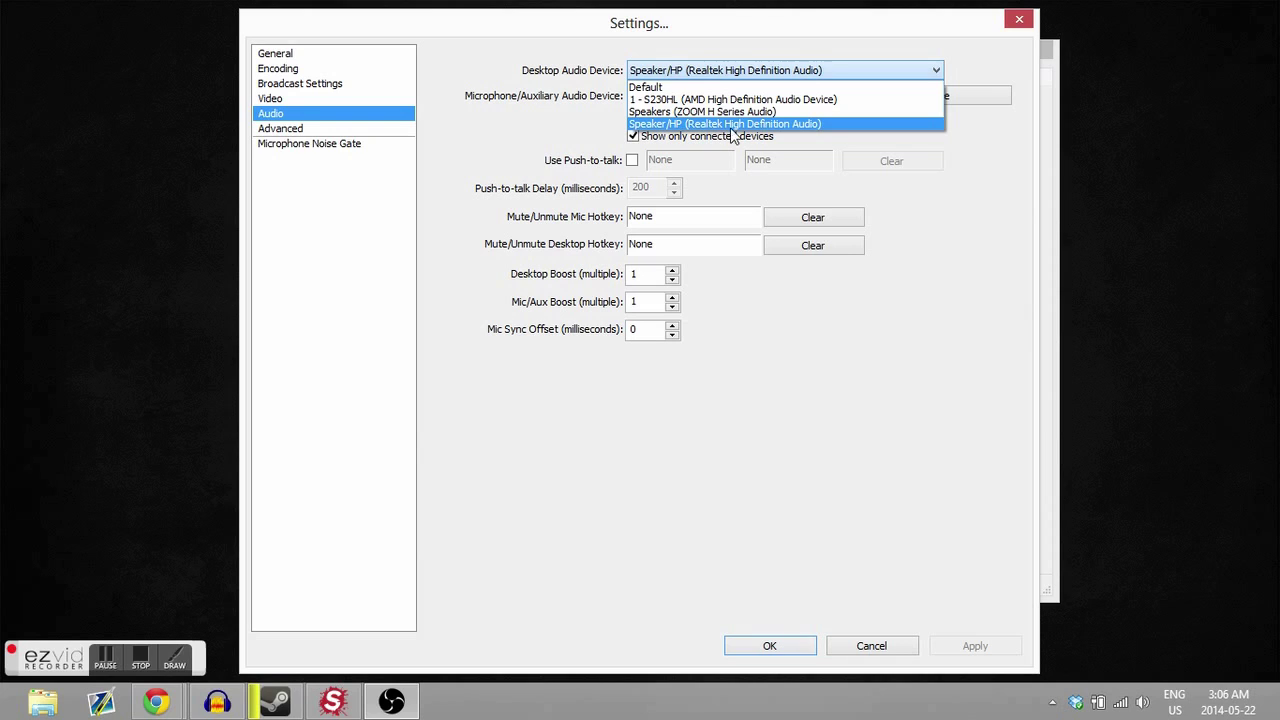
pyautogui.click(934, 160)
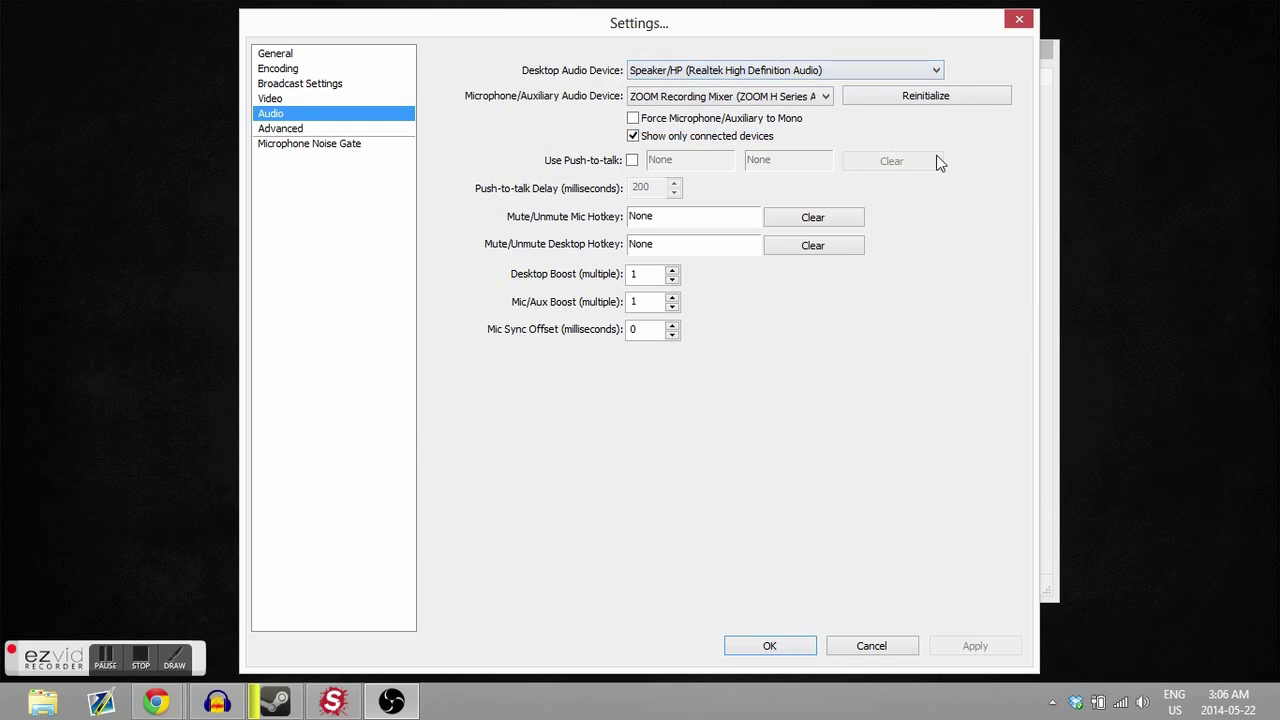
pyautogui.click(672, 100)
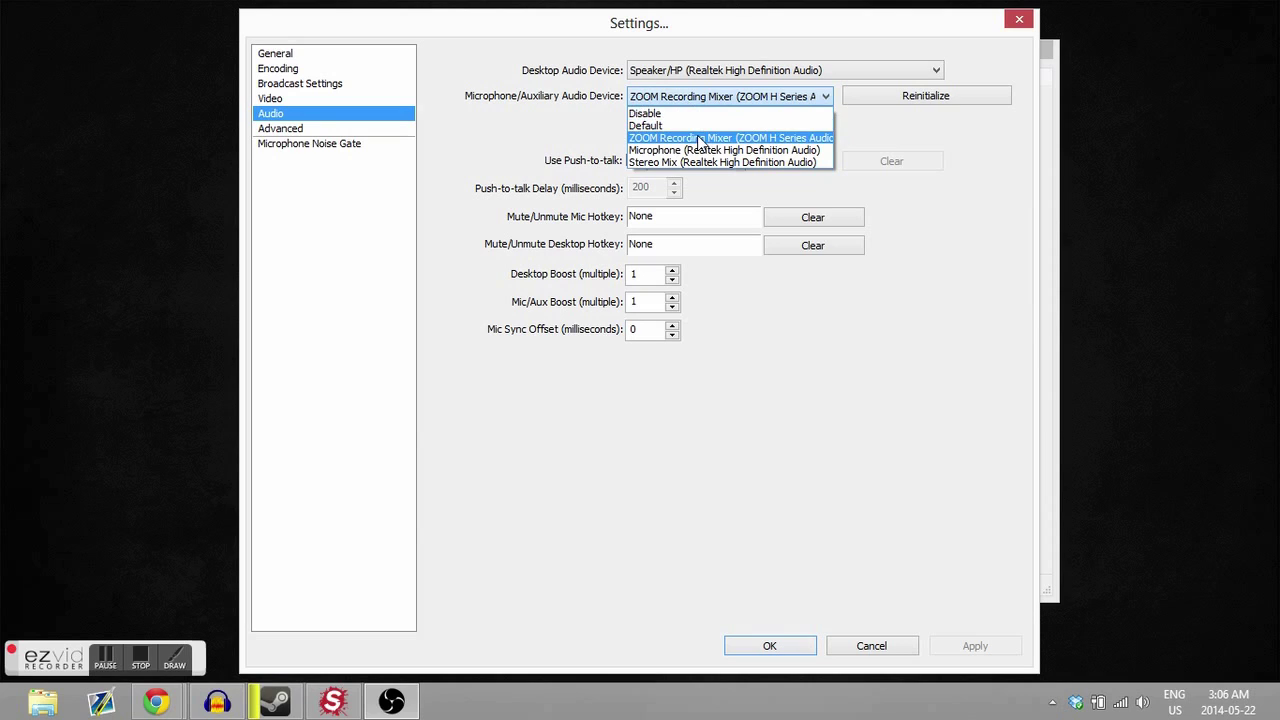
pyautogui.click(746, 139)
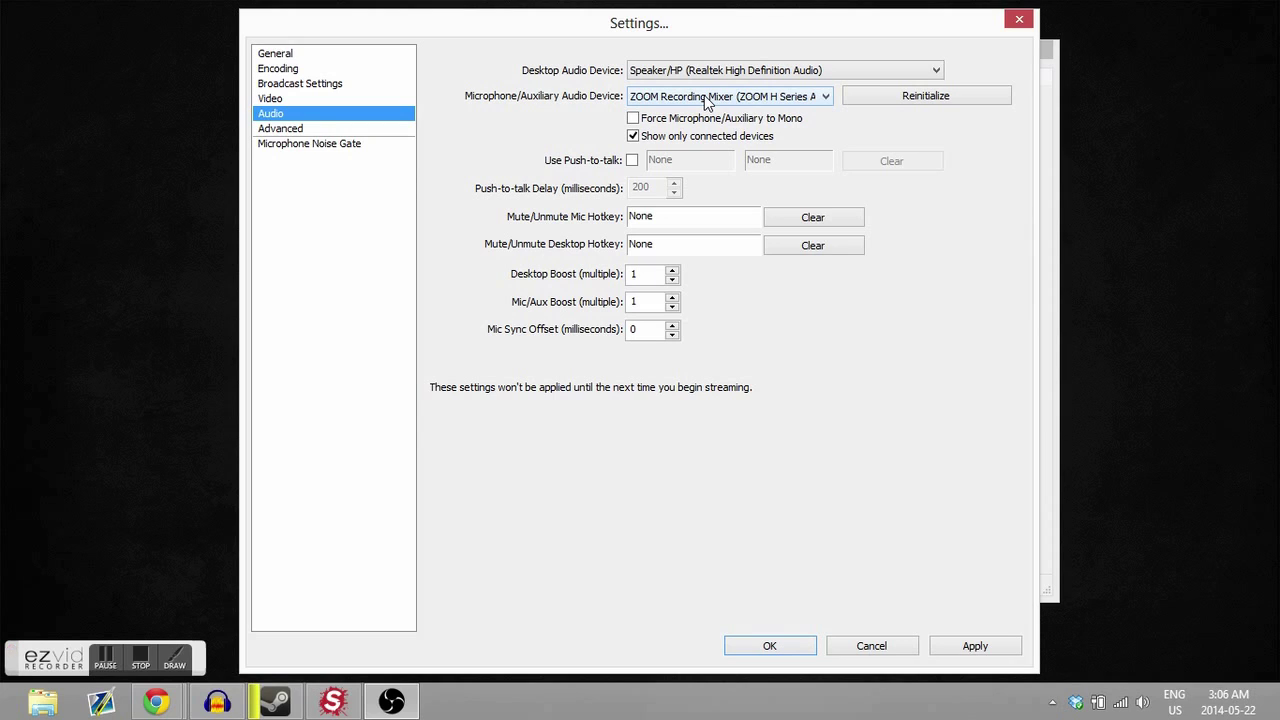
# - Apply the audio changes, keeping the x264 CPU preset at veryfast and process priority Normal
pyautogui.click(312, 128)
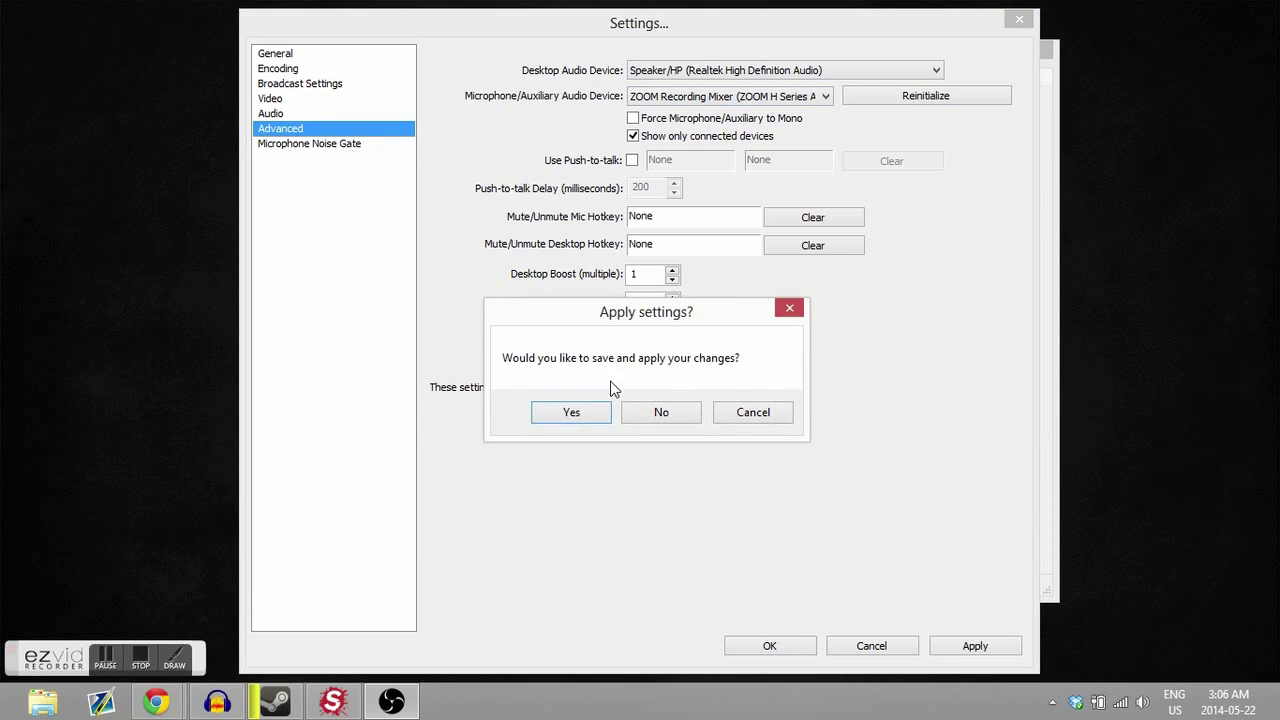
pyautogui.click(572, 413)
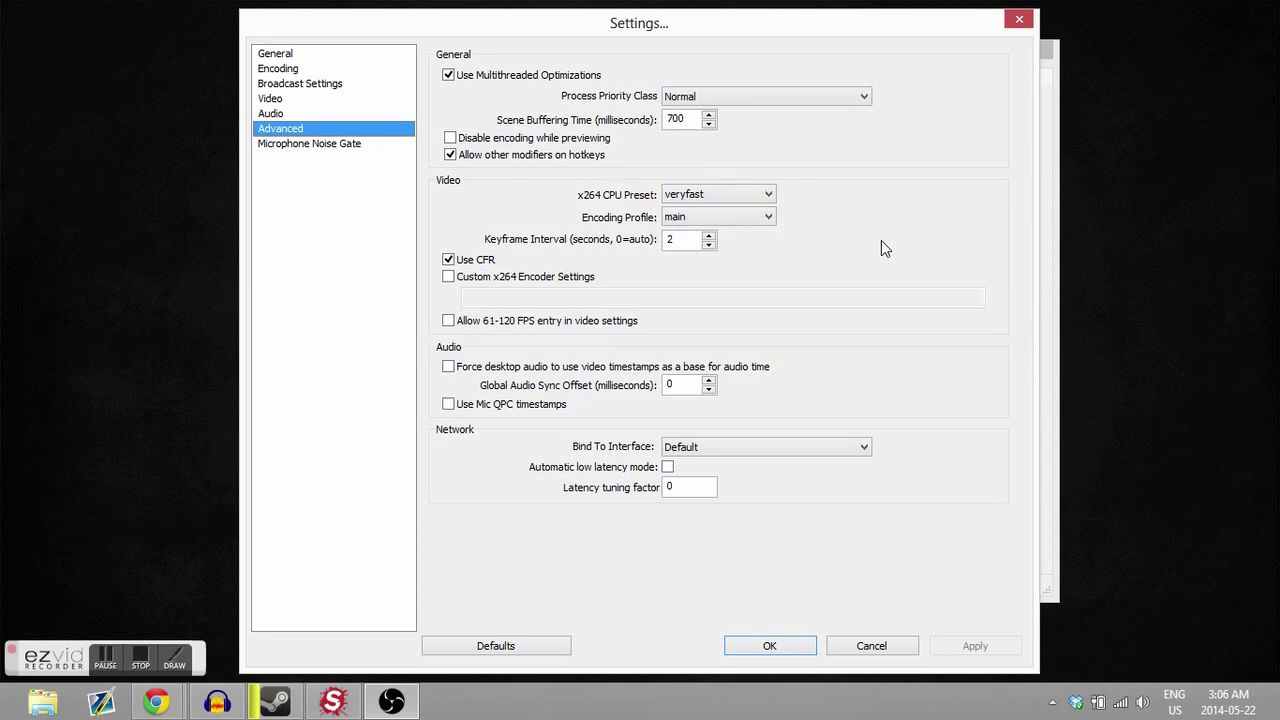
pyautogui.click(676, 196)
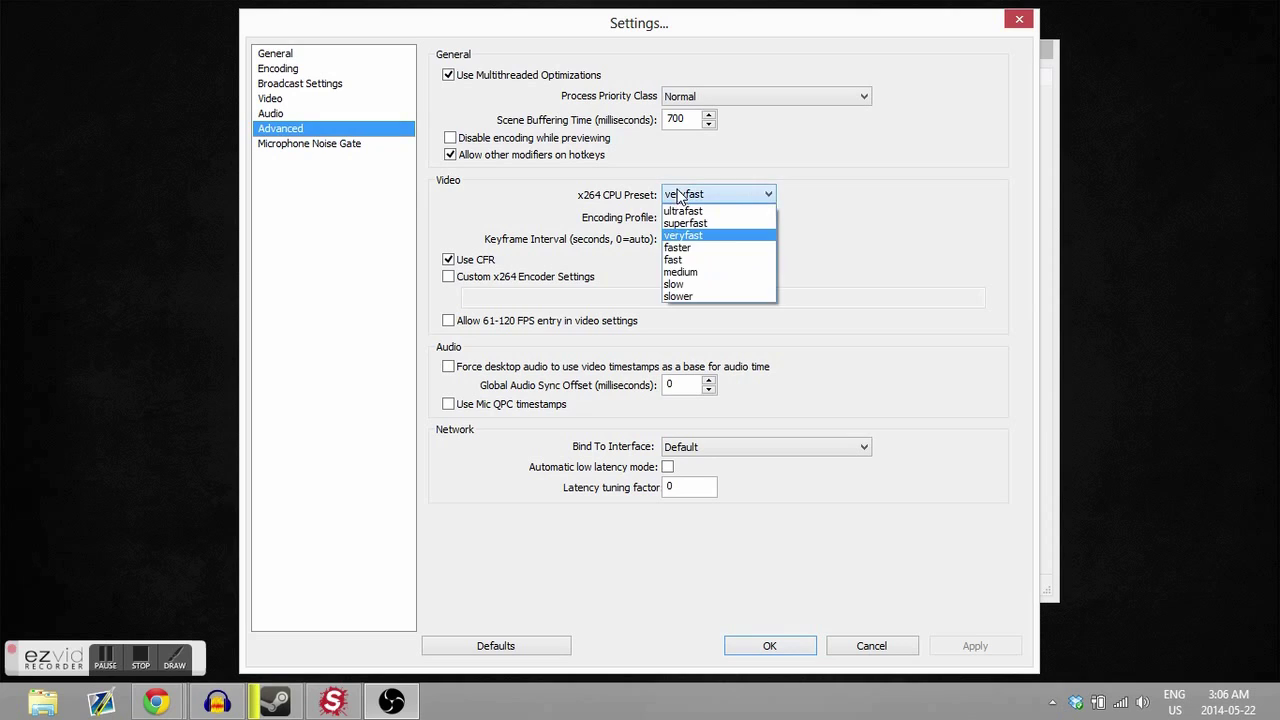
pyautogui.click(885, 225)
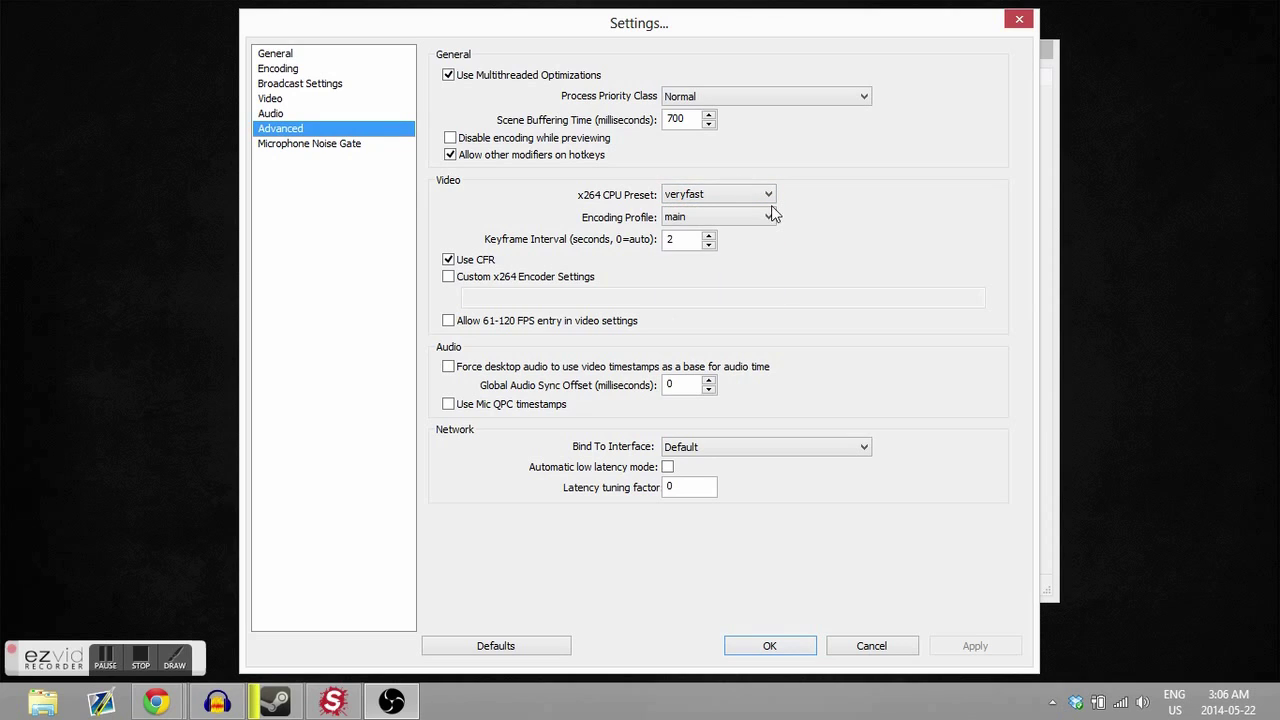
pyautogui.click(705, 96)
pyautogui.click(994, 214)
# - Leave the CPU preset at veryfast, review Microphone Noise Gate and Encoding, then accept with OK
pyautogui.click(766, 194)
pyautogui.click(980, 240)
pyautogui.click(300, 144)
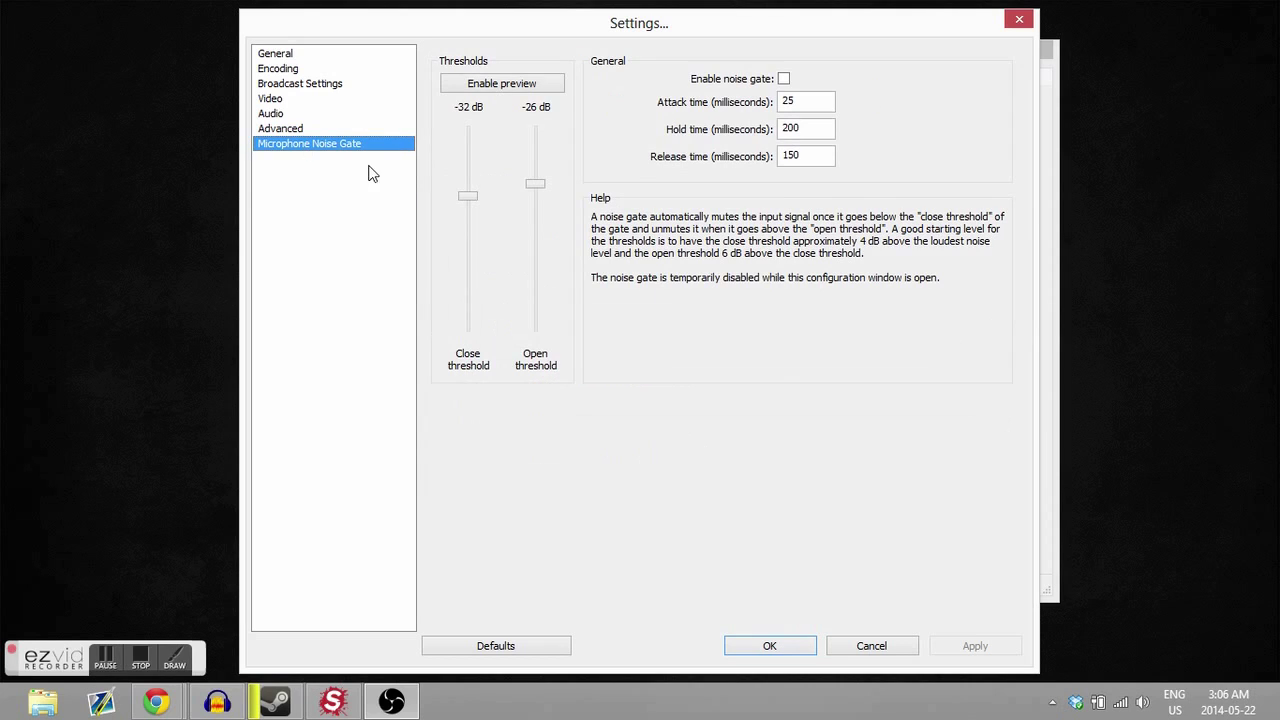
pyautogui.click(280, 68)
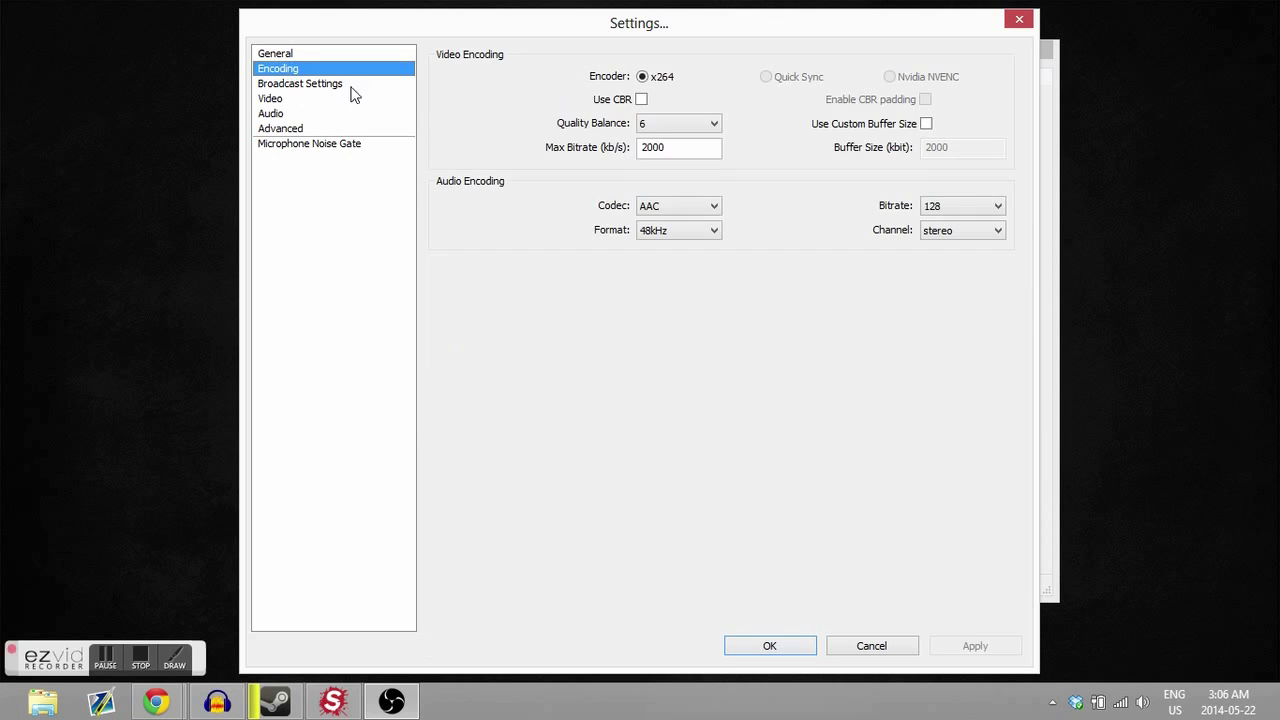
pyautogui.click(796, 646)
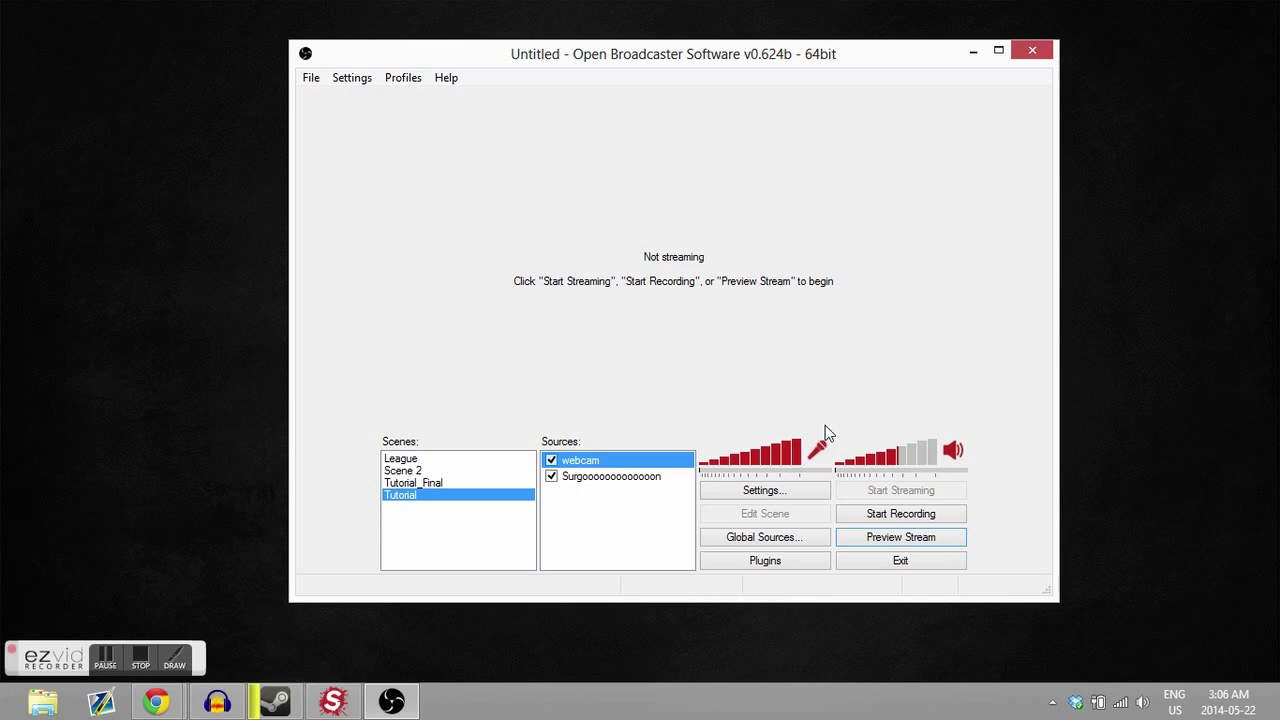
# - Drop the microphone volume to 17%, toggle mute, then raise it back near full
pyautogui.moveTo(796, 458); pyautogui.dragTo(719, 462)
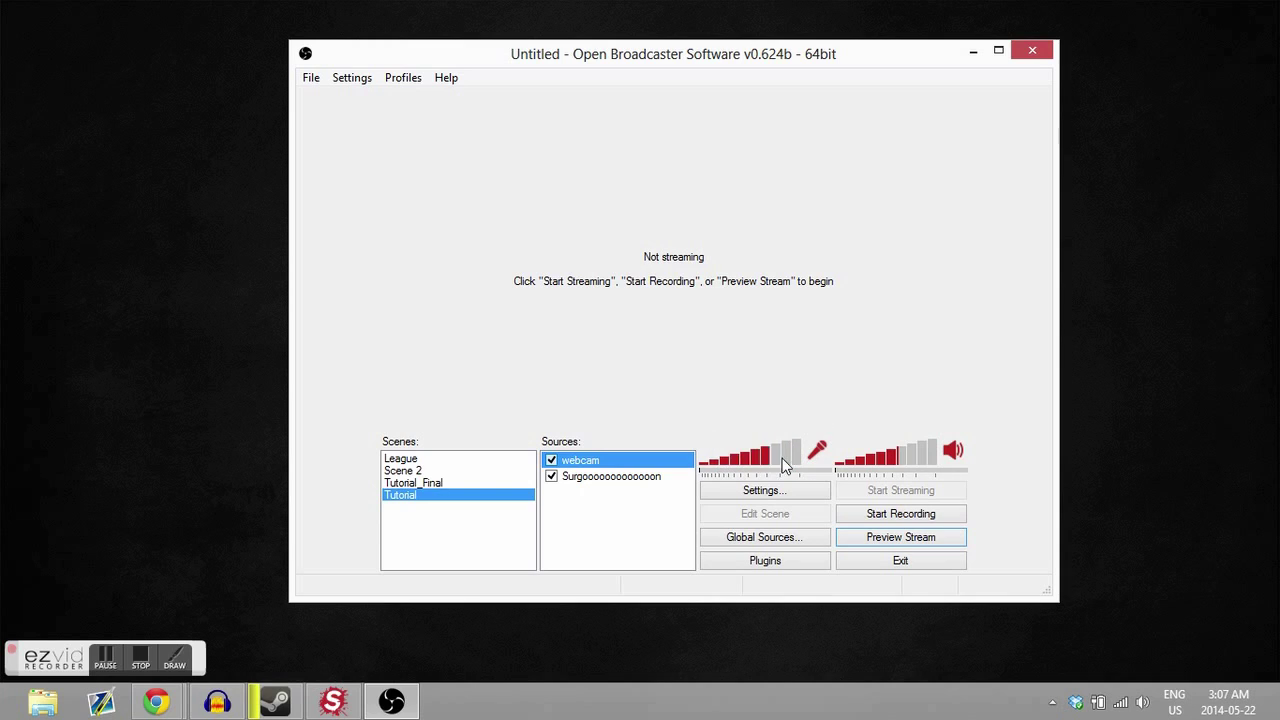
pyautogui.click(810, 458)
pyautogui.click(793, 455)
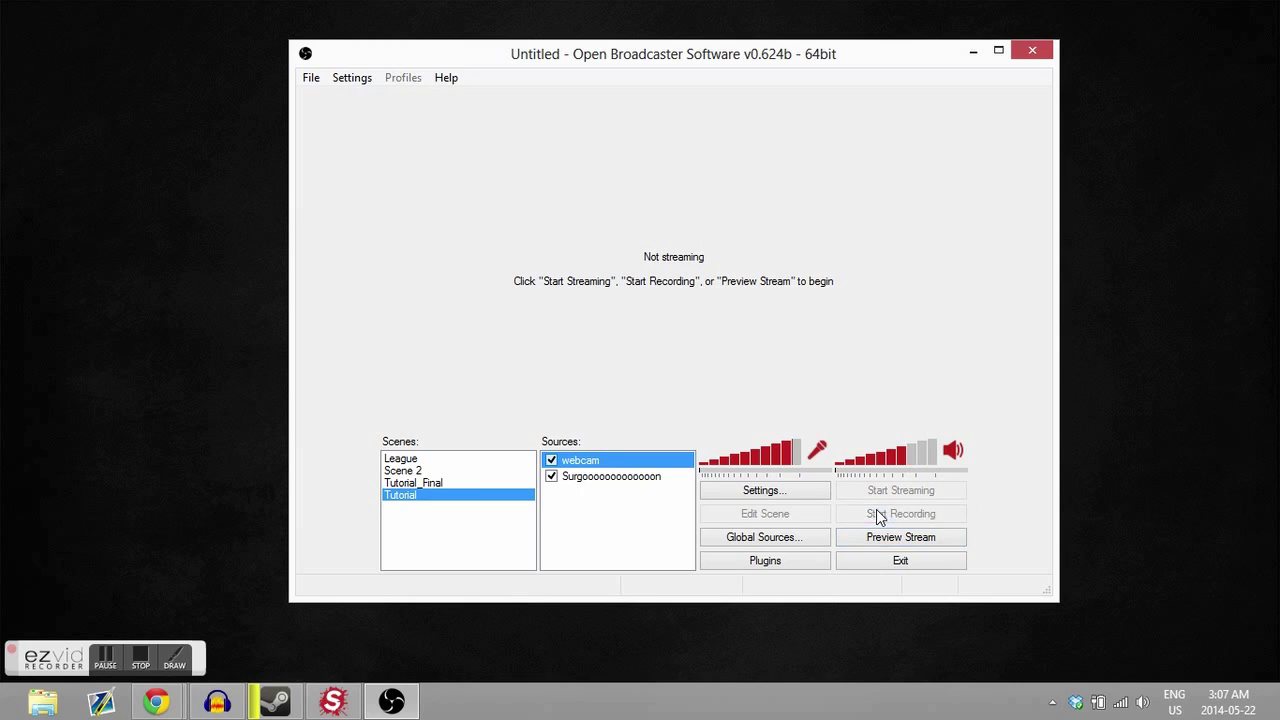
# - Start recording the Tutorial scene to file with the F10 hotkey
pyautogui.press('F10')
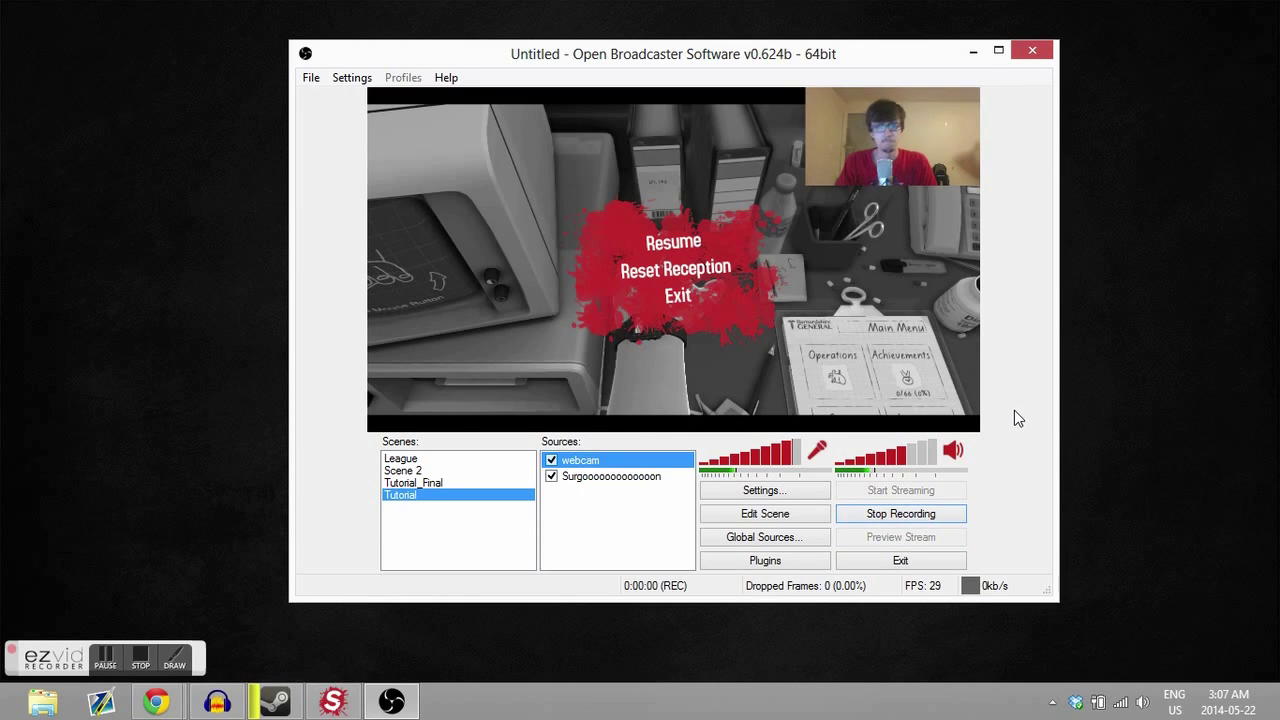